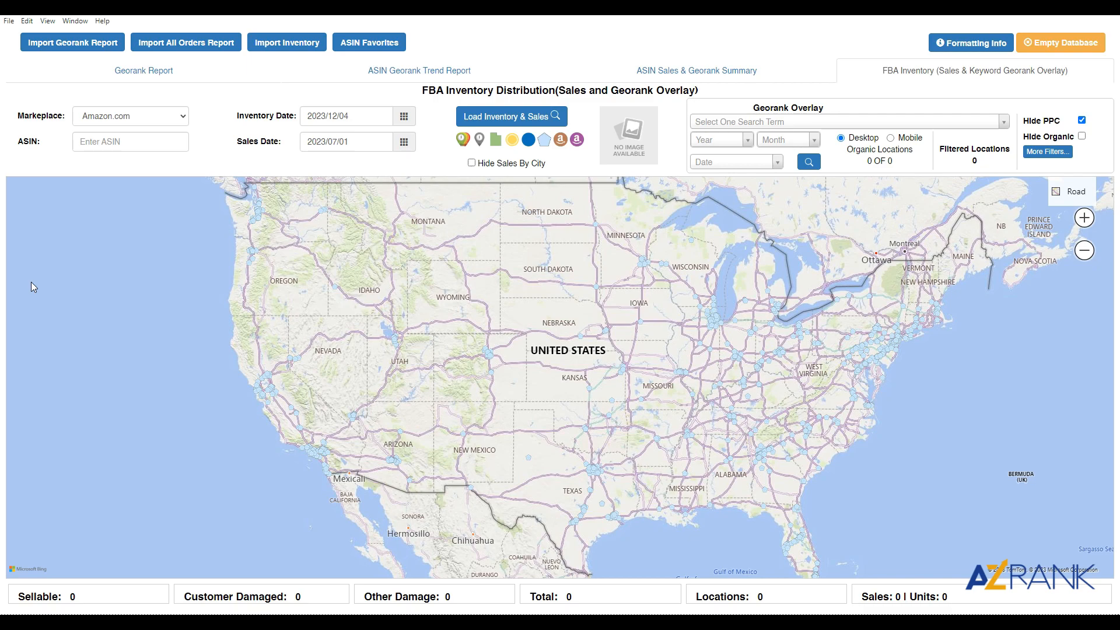
# - Insert the iPlay reusable swim diaper's ASIN, B07KGNQZHJ, from the ASIN favorites list
pyautogui.click(376, 49)
pyautogui.click(559, 269)
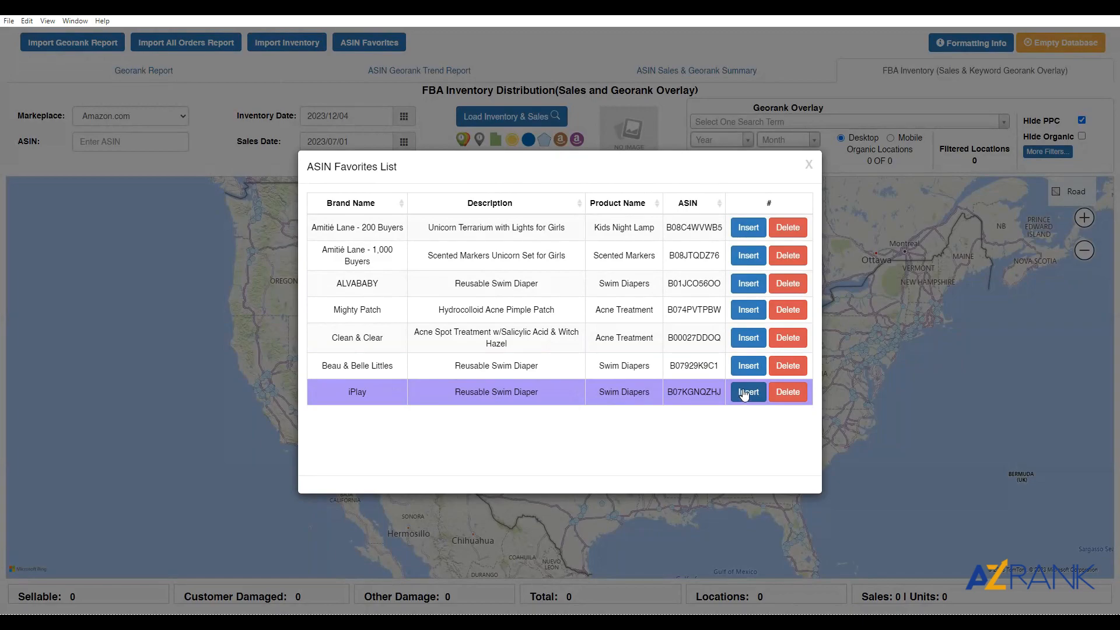
pyautogui.click(747, 391)
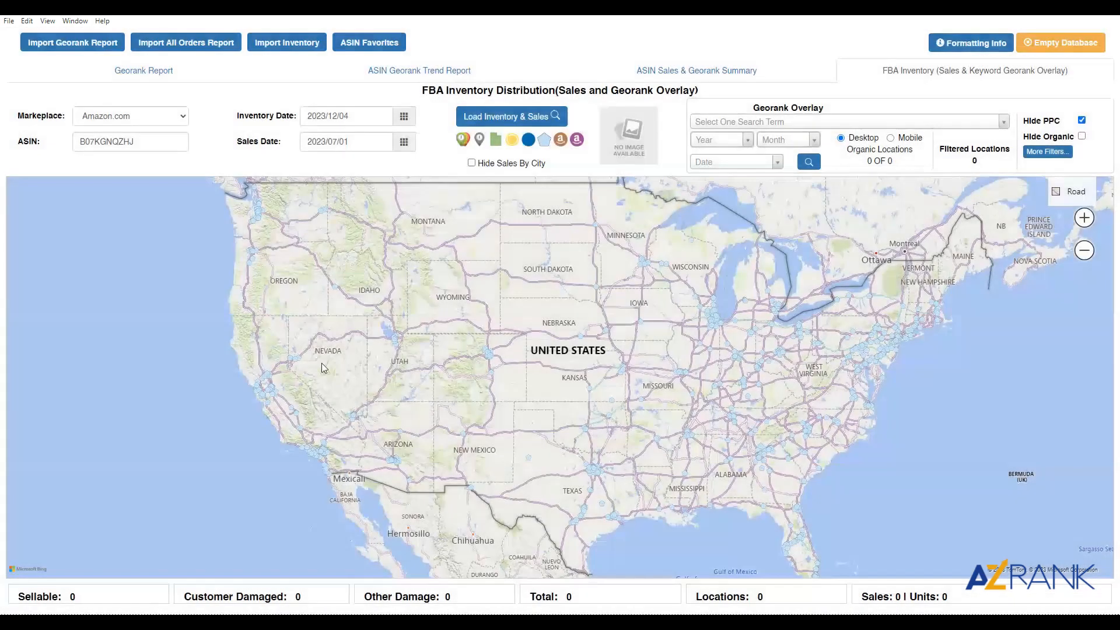
# - Set the inventory date to 2023/07/01 and load the product's inventory and sales onto the map
pyautogui.click(308, 114)
pyautogui.click(312, 140)
pyautogui.click(312, 140)
pyautogui.click(311, 140)
pyautogui.click(310, 141)
pyautogui.click(310, 141)
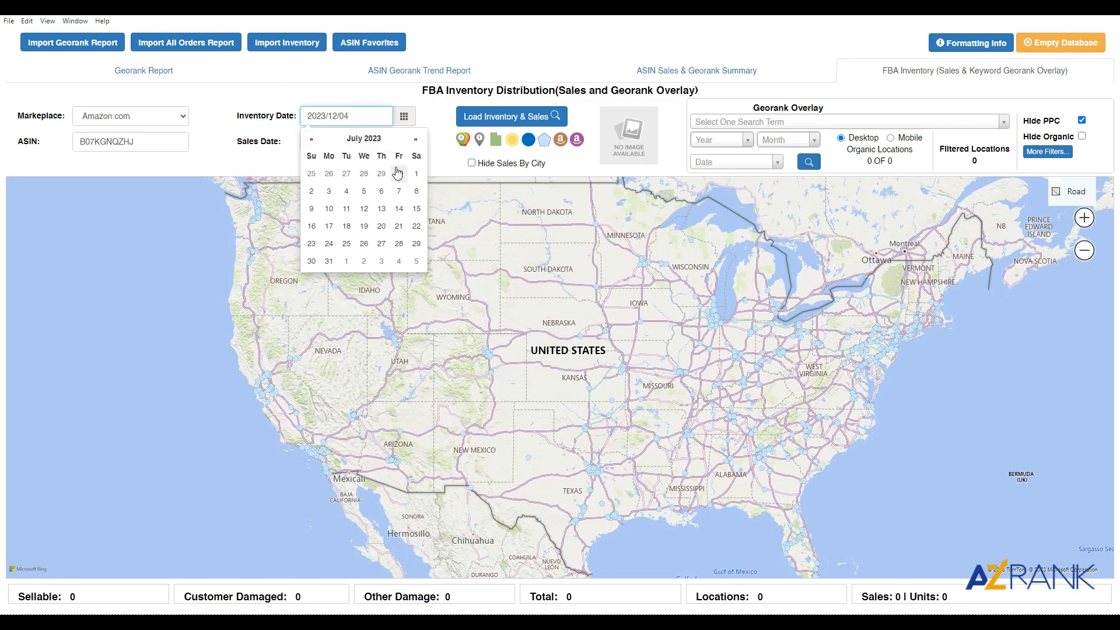
pyautogui.click(416, 174)
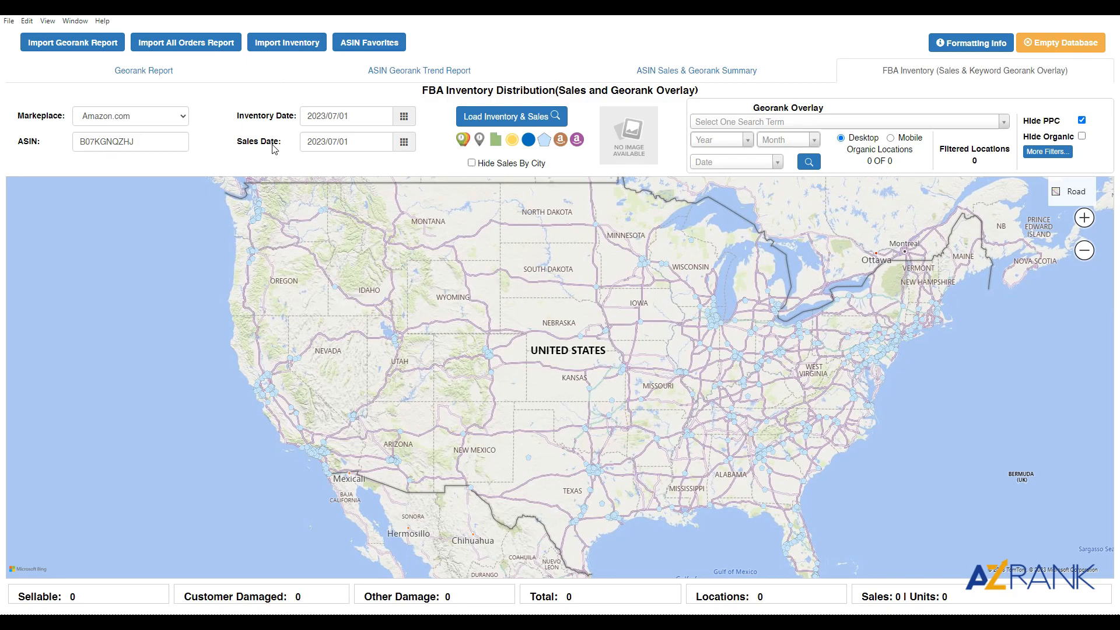
pyautogui.click(480, 120)
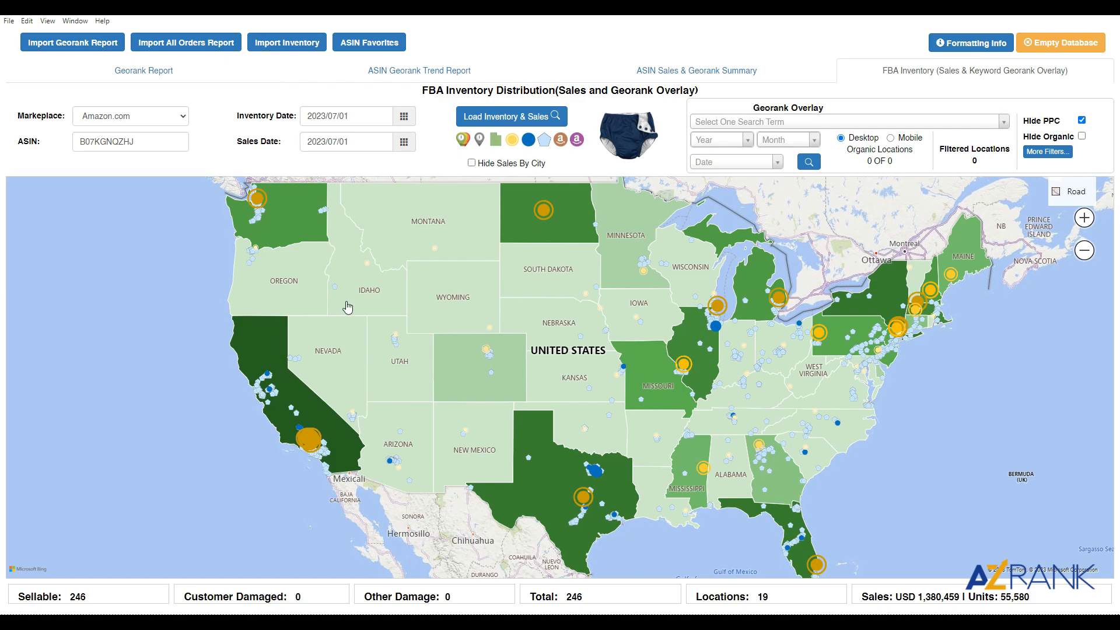
# - Check the state sales information for California and Oregon on the map, closing each info box
pyautogui.click(275, 352)
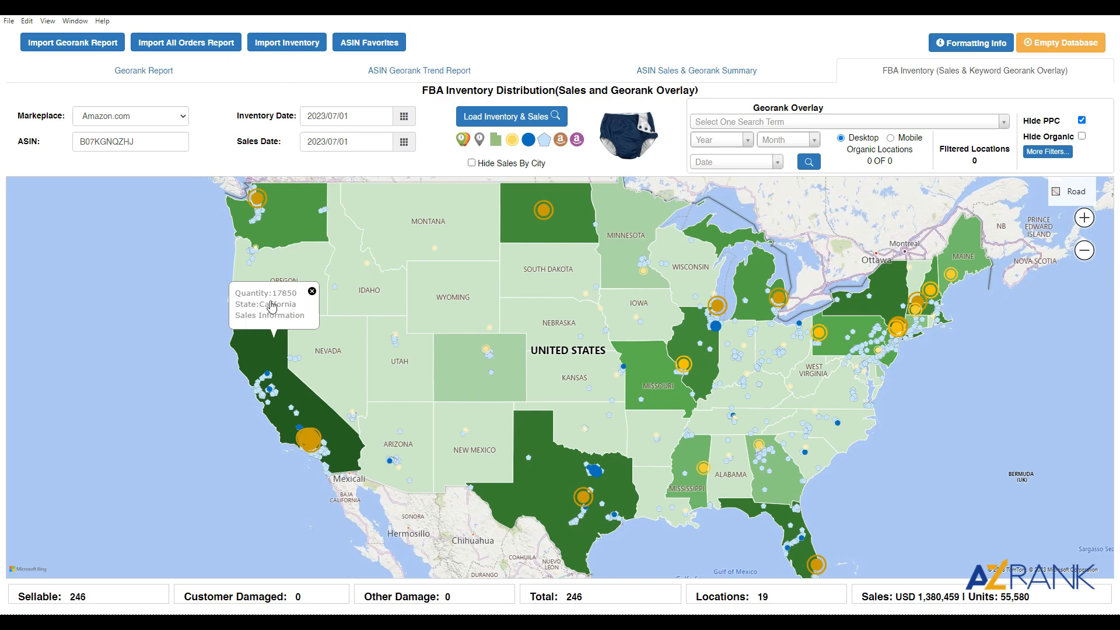
pyautogui.click(312, 291)
pyautogui.click(313, 294)
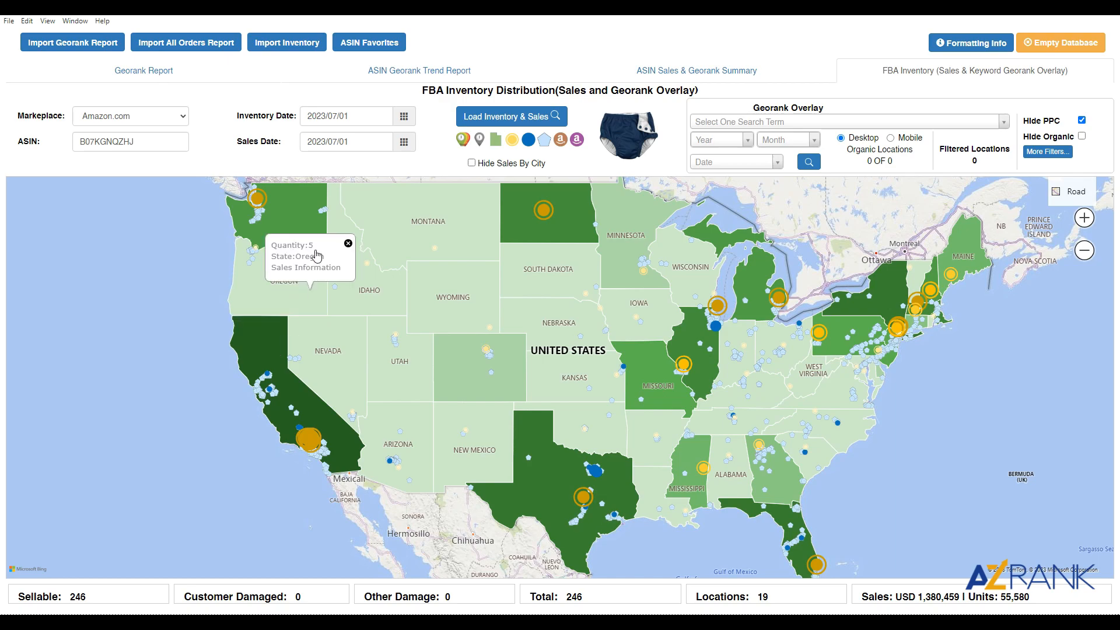
pyautogui.click(348, 244)
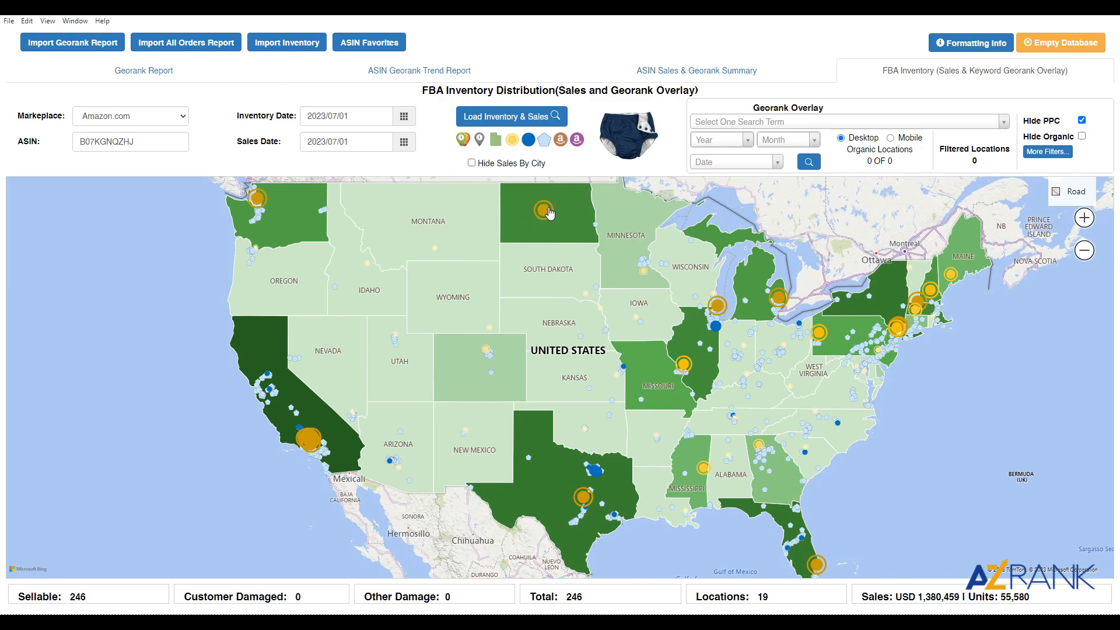
# - Examine the city sales details of the markers in Montana and North Dakota, closing each info box
pyautogui.click(436, 250)
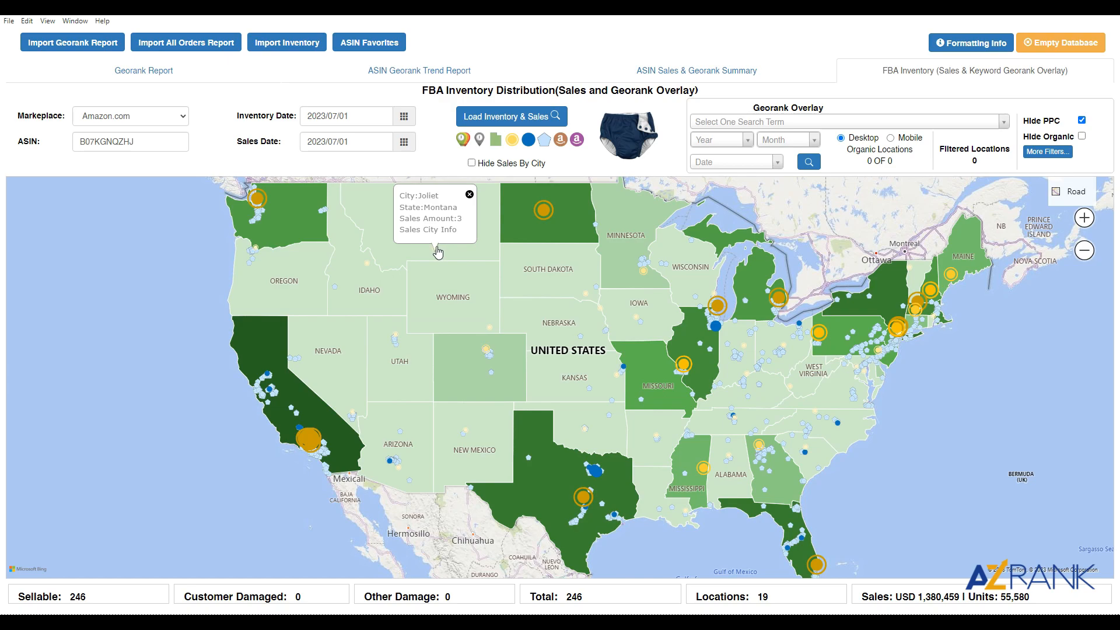
pyautogui.click(470, 195)
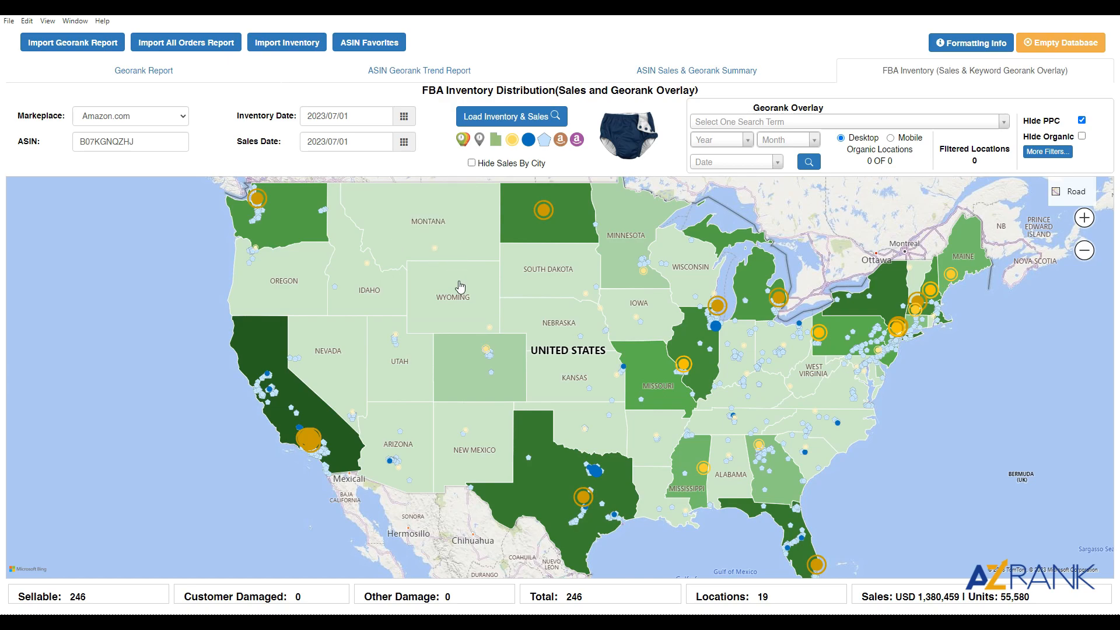
pyautogui.click(547, 216)
pyautogui.moveTo(535, 261); pyautogui.dragTo(535, 279)
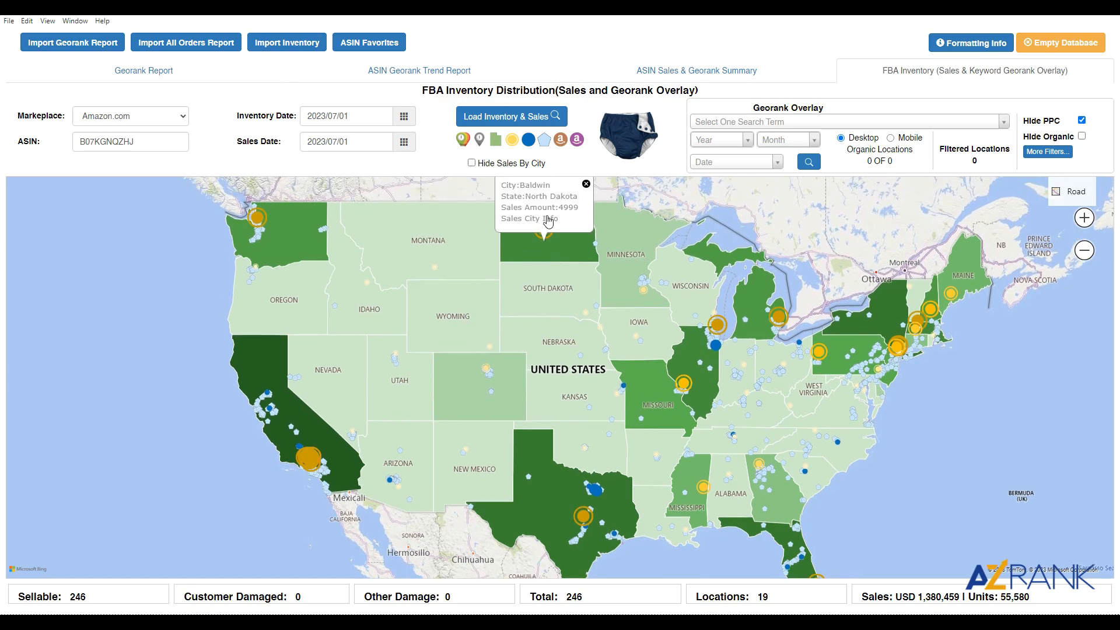
pyautogui.click(586, 184)
pyautogui.click(544, 230)
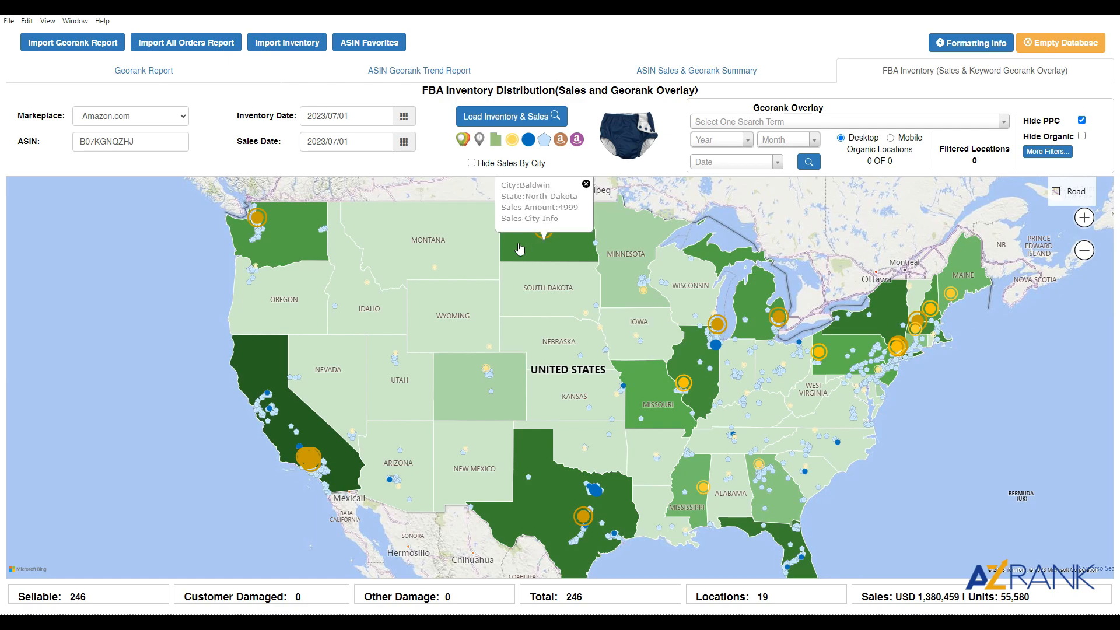
pyautogui.click(561, 187)
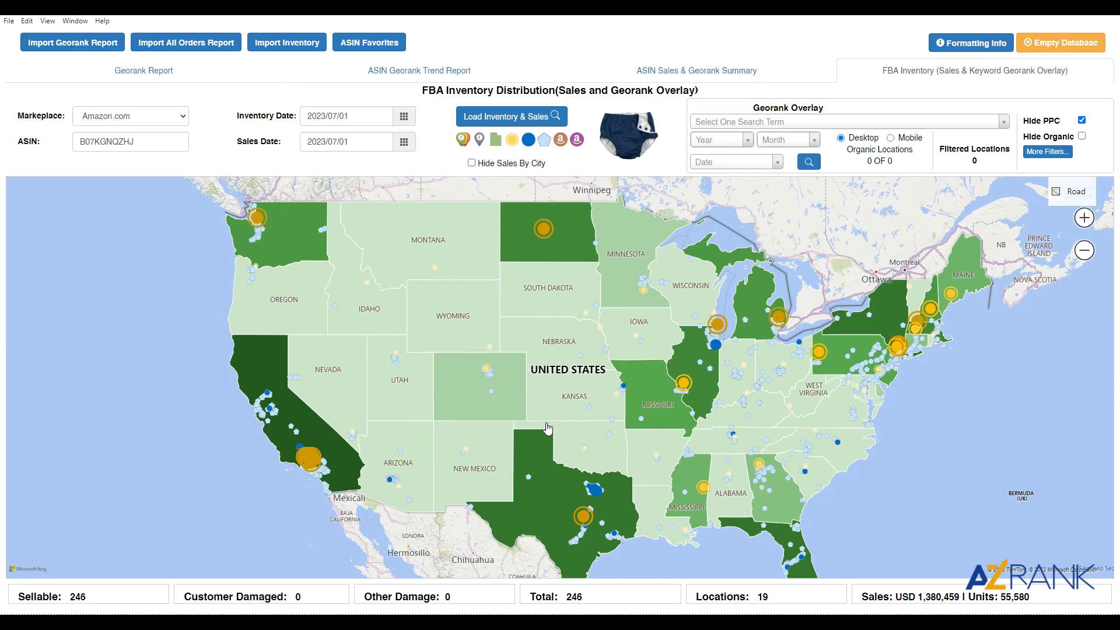
# - Examine the city sales markers around Los Angeles up close, including Venice, and return to the whole United States
pyautogui.moveTo(527, 411); pyautogui.dragTo(518, 390)
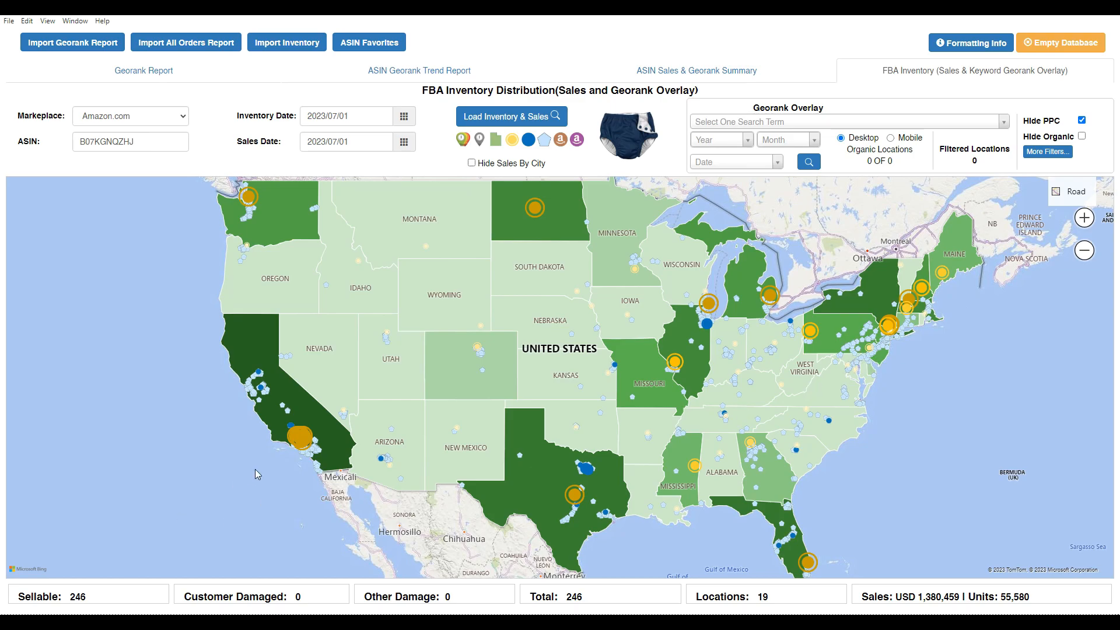
pyautogui.scroll(6, 280, 467)
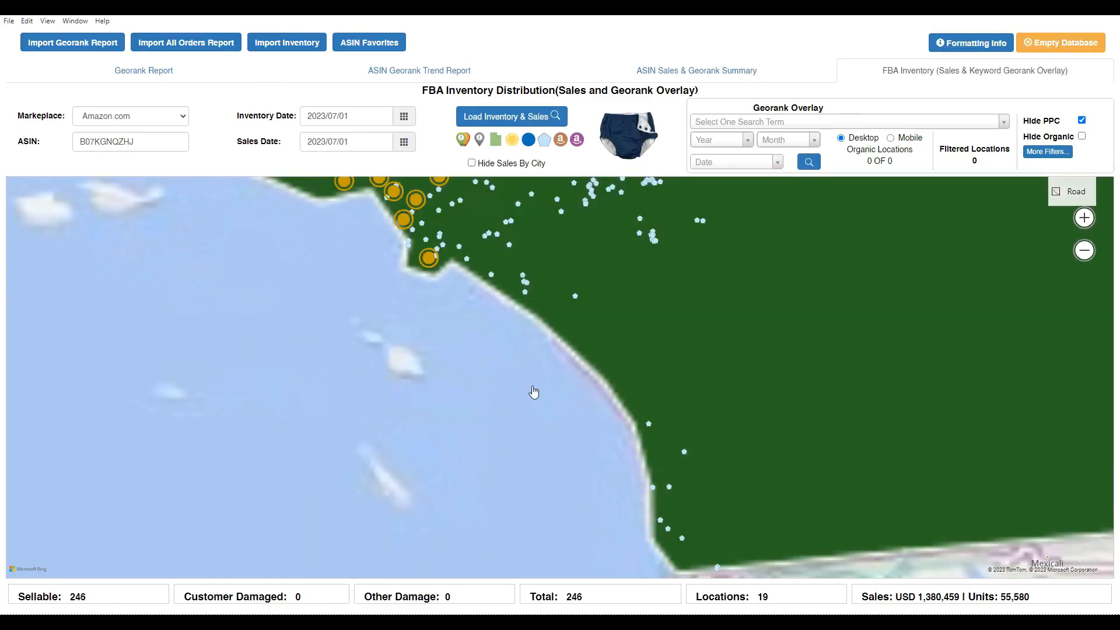
pyautogui.moveTo(532, 388); pyautogui.dragTo(525, 450)
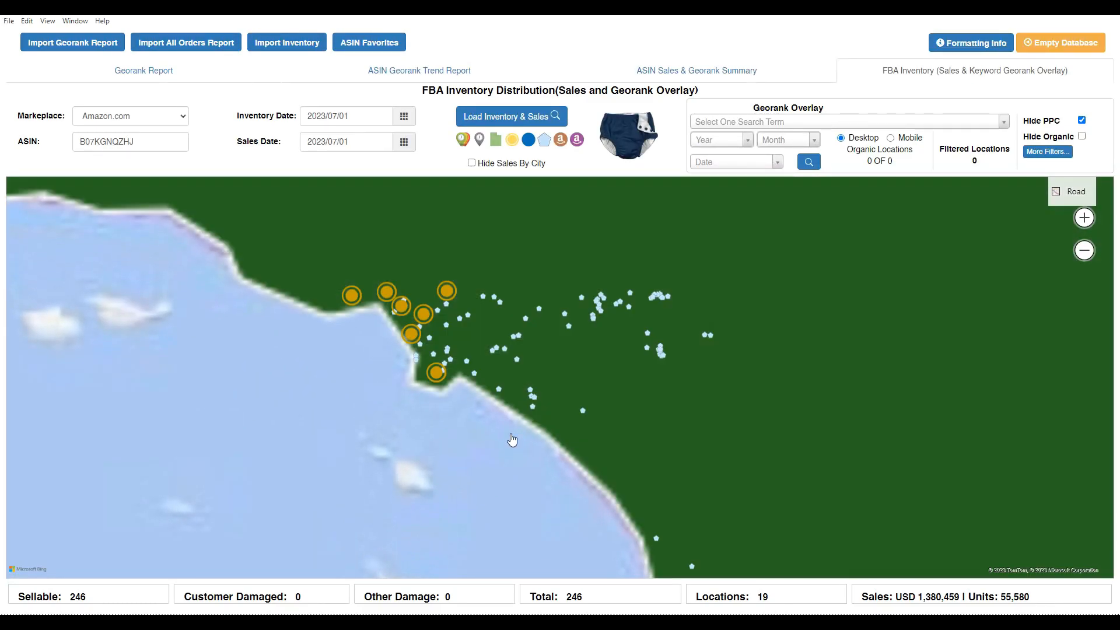
pyautogui.click(353, 294)
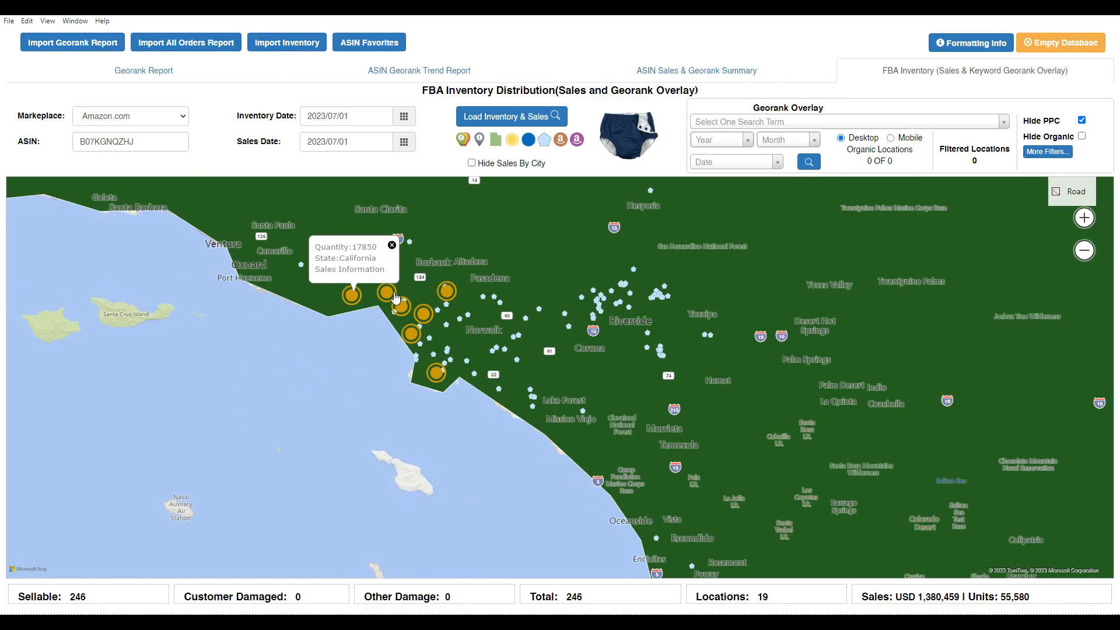
pyautogui.click(385, 292)
pyautogui.click(401, 308)
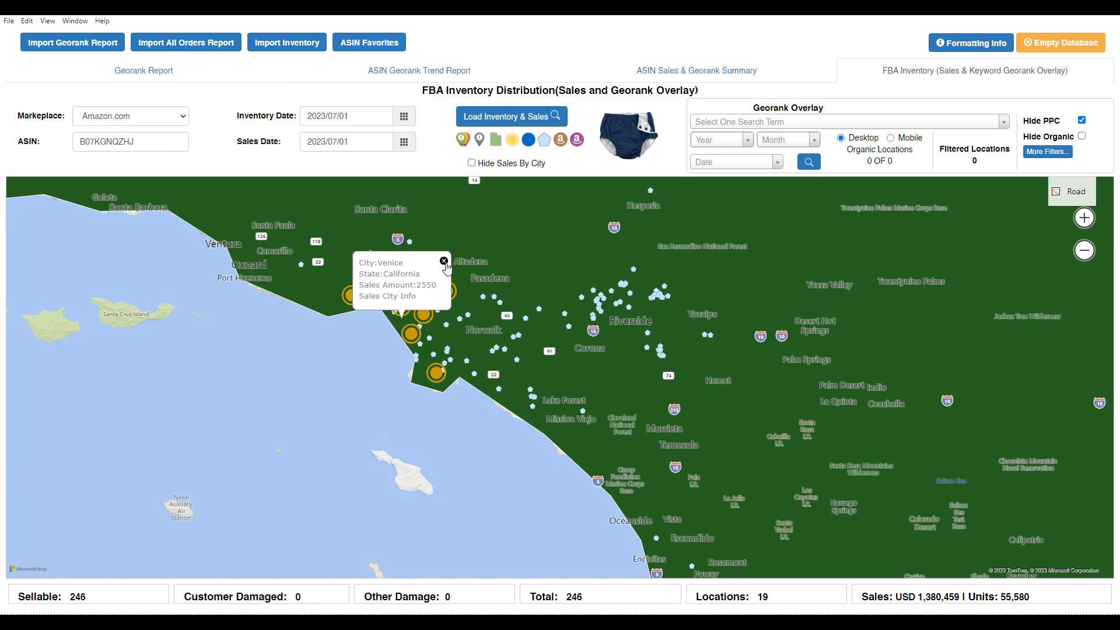
pyautogui.scroll(-3, 535, 318)
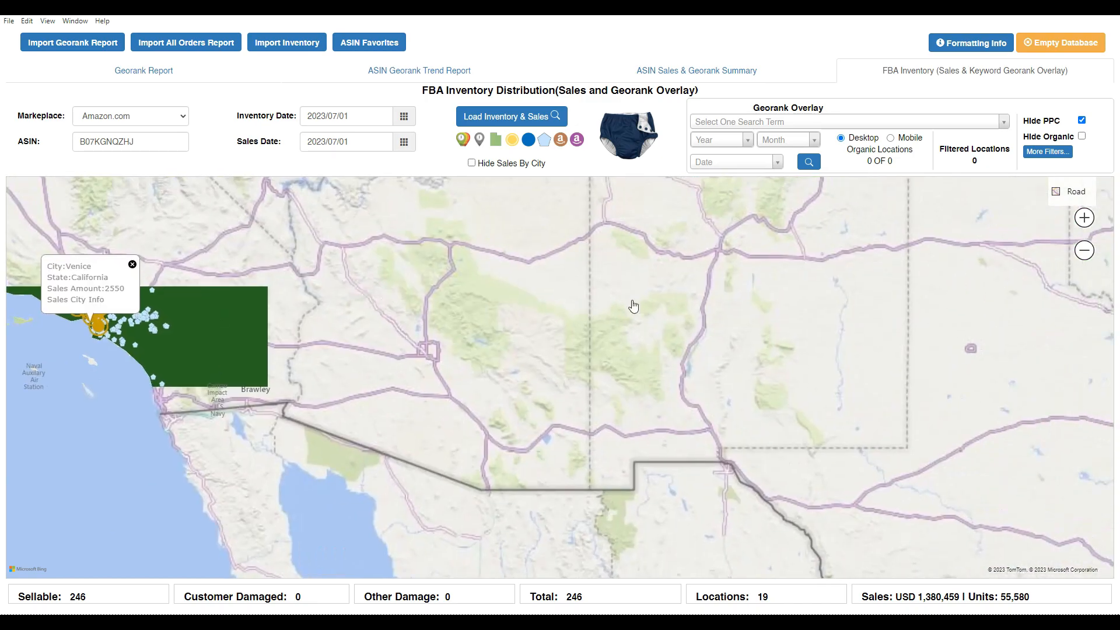
pyautogui.click(1084, 250)
pyautogui.click(1084, 250)
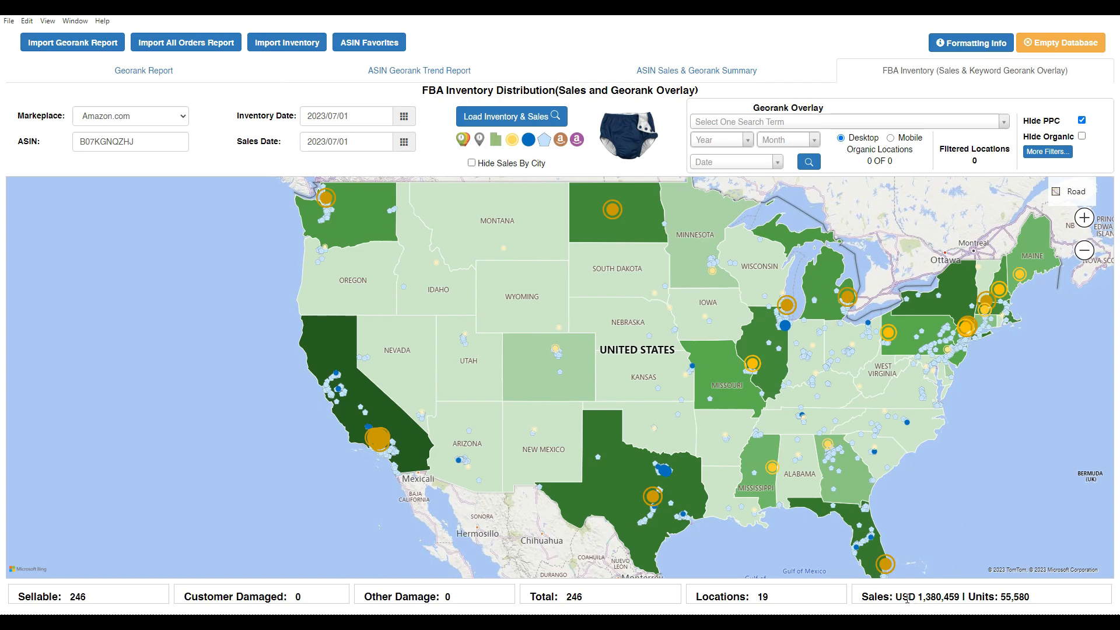
# - Review the sales amount, units, locations, total and sellable figures in the summary below the map
pyautogui.moveTo(898, 595); pyautogui.dragTo(963, 600)
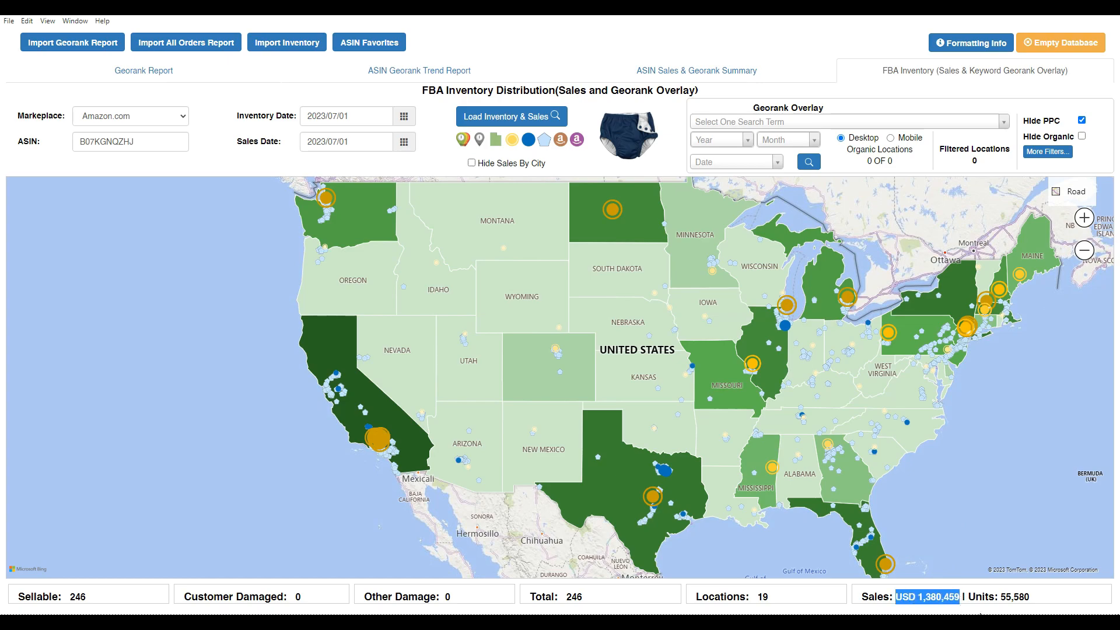
pyautogui.doubleClick(1003, 595)
pyautogui.moveTo(772, 601); pyautogui.dragTo(759, 597)
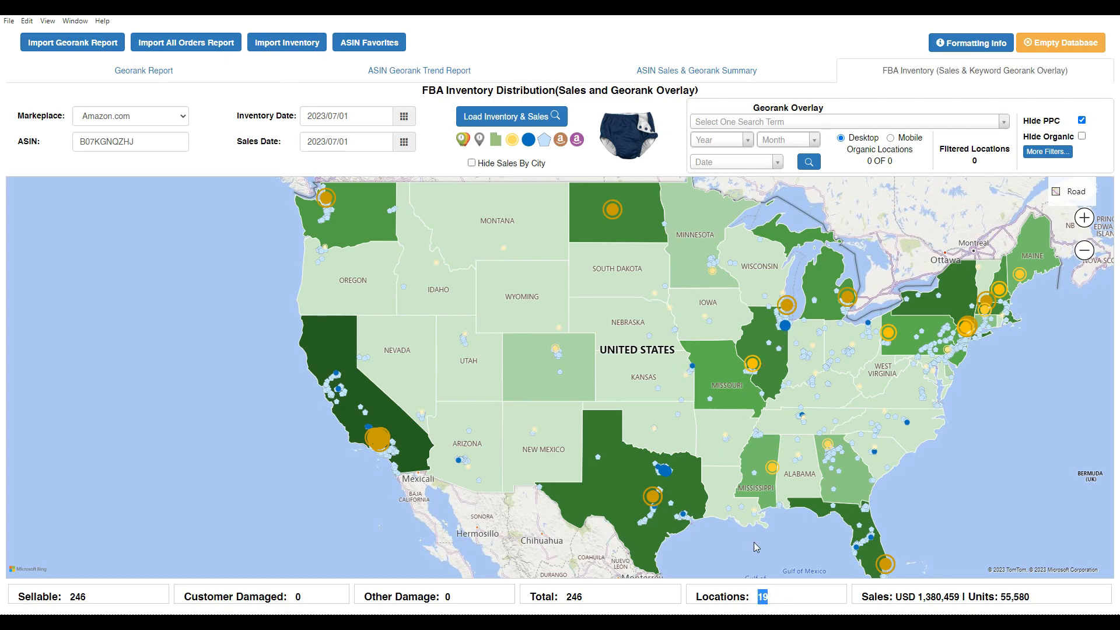
pyautogui.click(767, 610)
pyautogui.moveTo(582, 597); pyautogui.dragTo(570, 596)
pyautogui.click(107, 600)
# - Set the georank overlay's search term to "reusable swim diapers", with year 2023 and month July
pyautogui.click(771, 123)
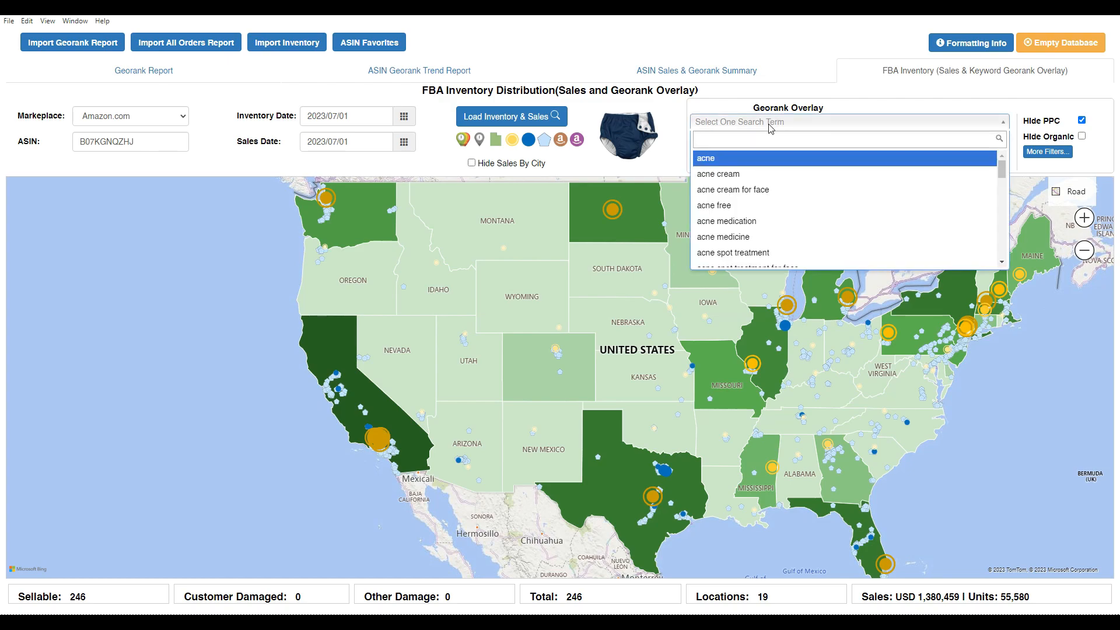
pyautogui.write('us')
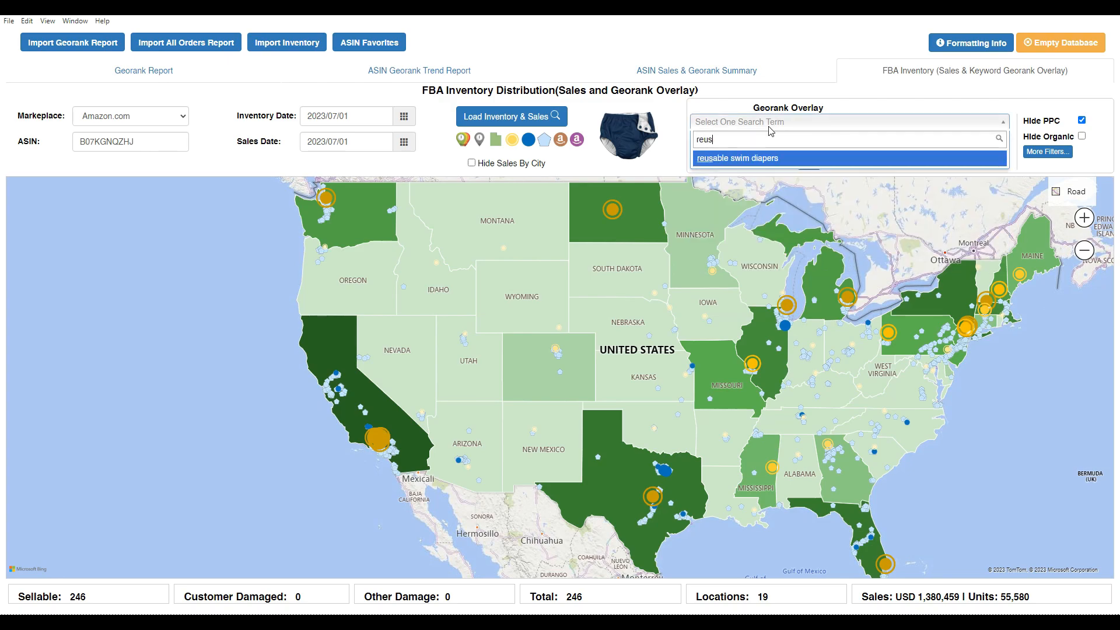
pyautogui.click(738, 158)
pyautogui.click(722, 140)
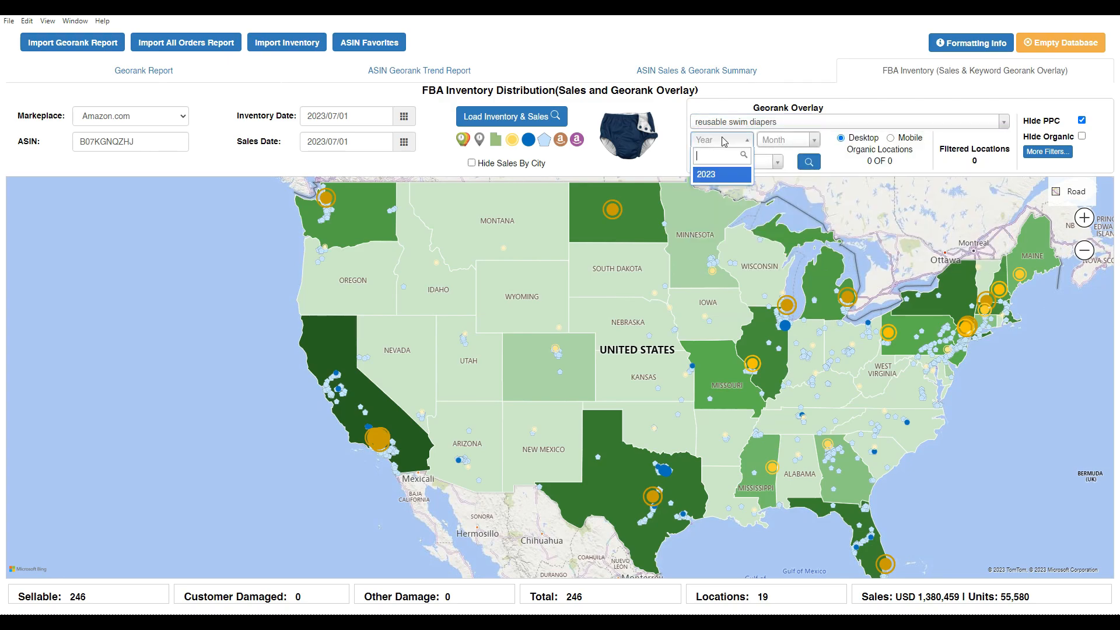
pyautogui.click(723, 175)
pyautogui.click(786, 143)
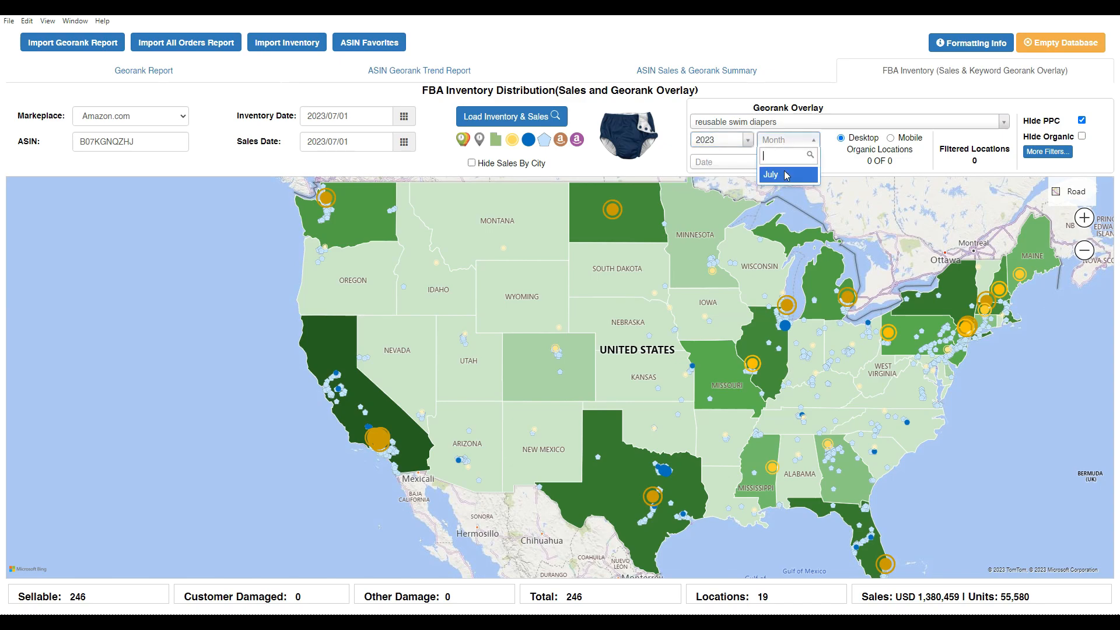
pyautogui.click(785, 176)
# - Choose 2023-07-01 as the georank overlay date and load the keyword rankings onto the map
pyautogui.click(771, 163)
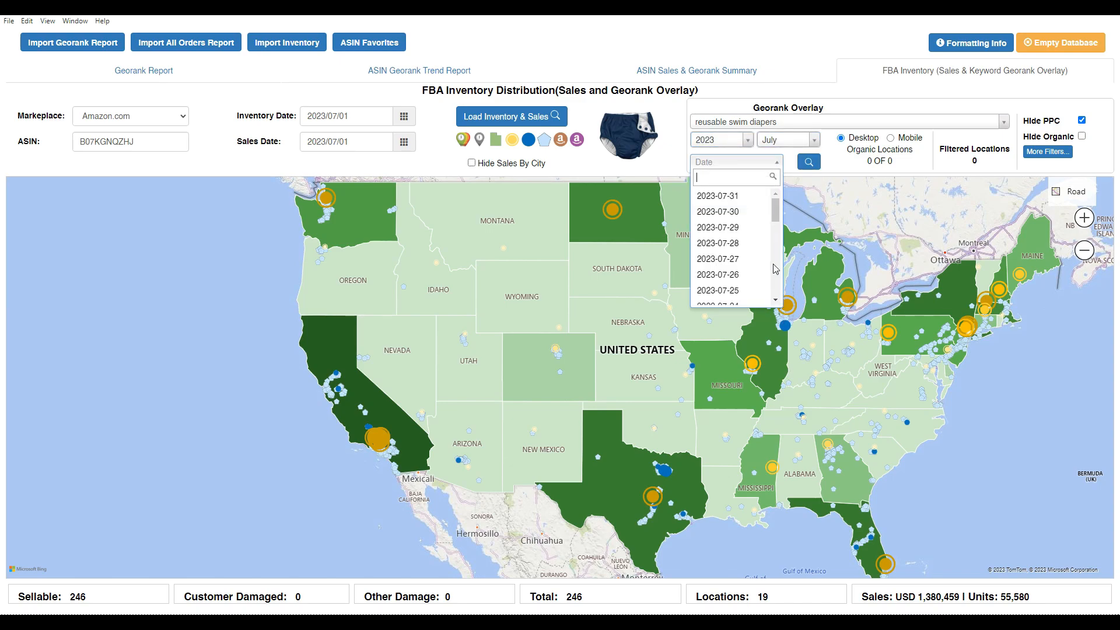
pyautogui.scroll(-2, 775, 269)
pyautogui.scroll(-5, 735, 257)
pyautogui.click(751, 297)
pyautogui.click(809, 163)
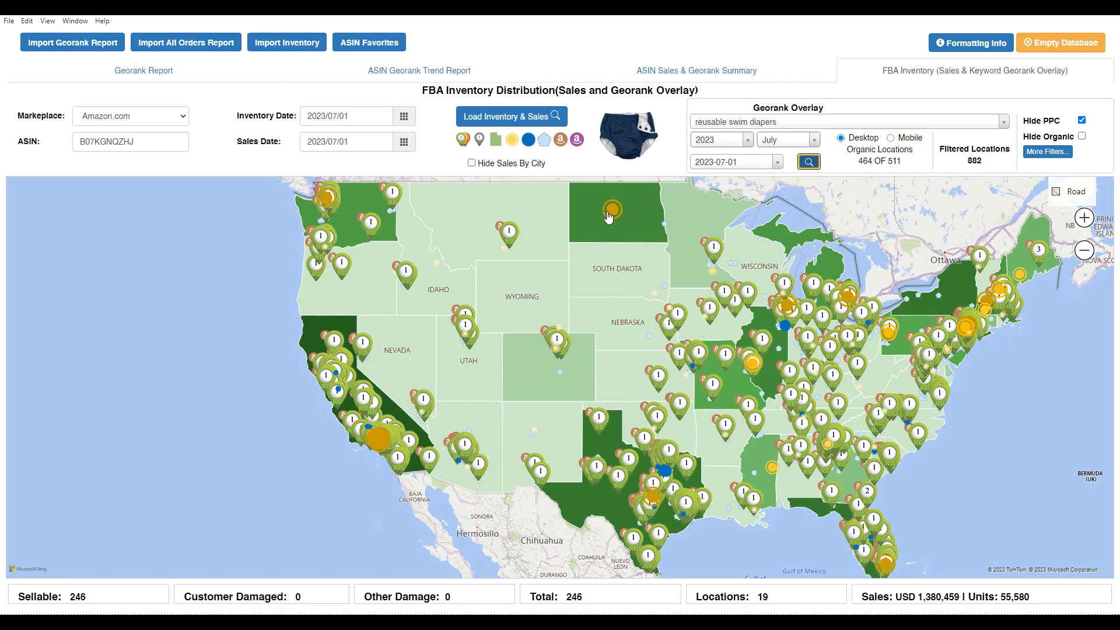
# - Hide sales by city and Amazon's Choice badges on the map, moving the extra filters window over the Pacific off California
pyautogui.click(508, 166)
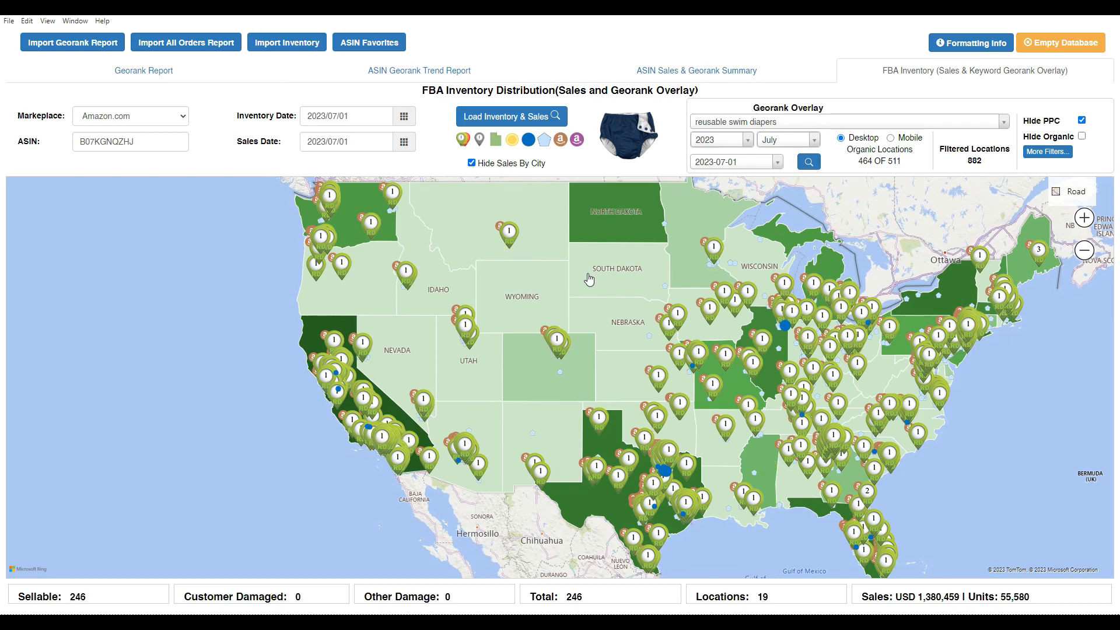
pyautogui.click(1047, 152)
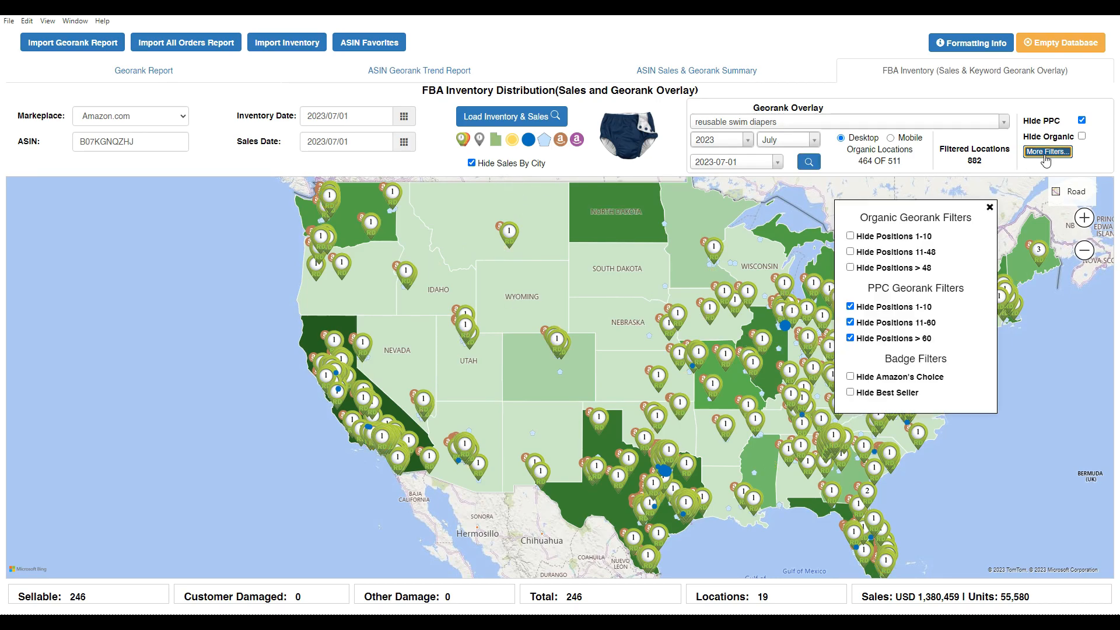
pyautogui.moveTo(99, 266); pyautogui.dragTo(151, 296)
pyautogui.click(180, 324)
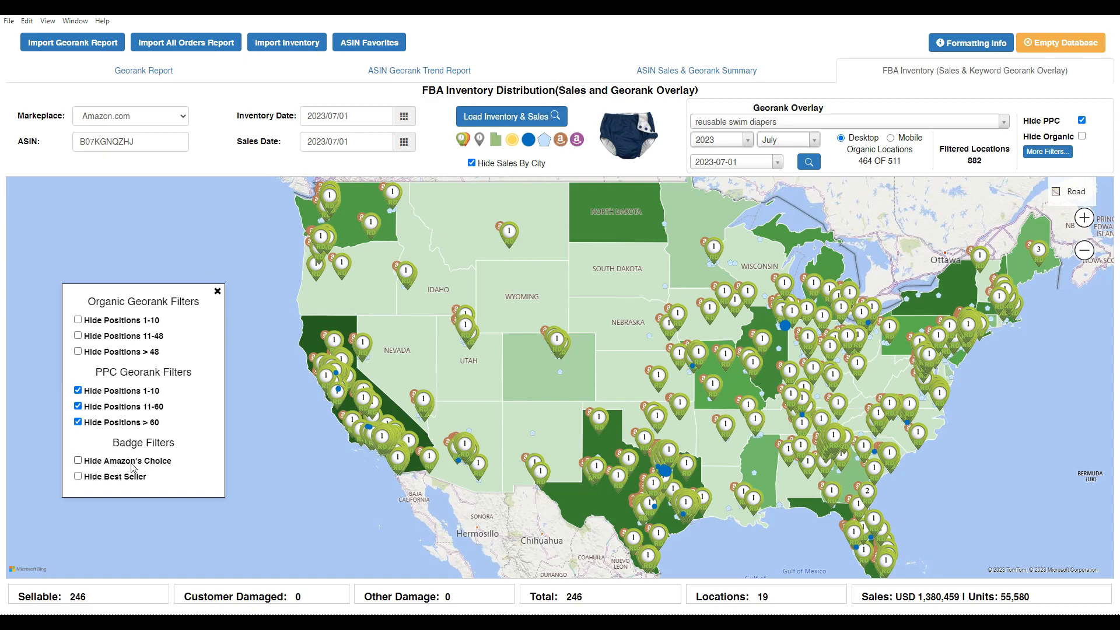
pyautogui.click(78, 461)
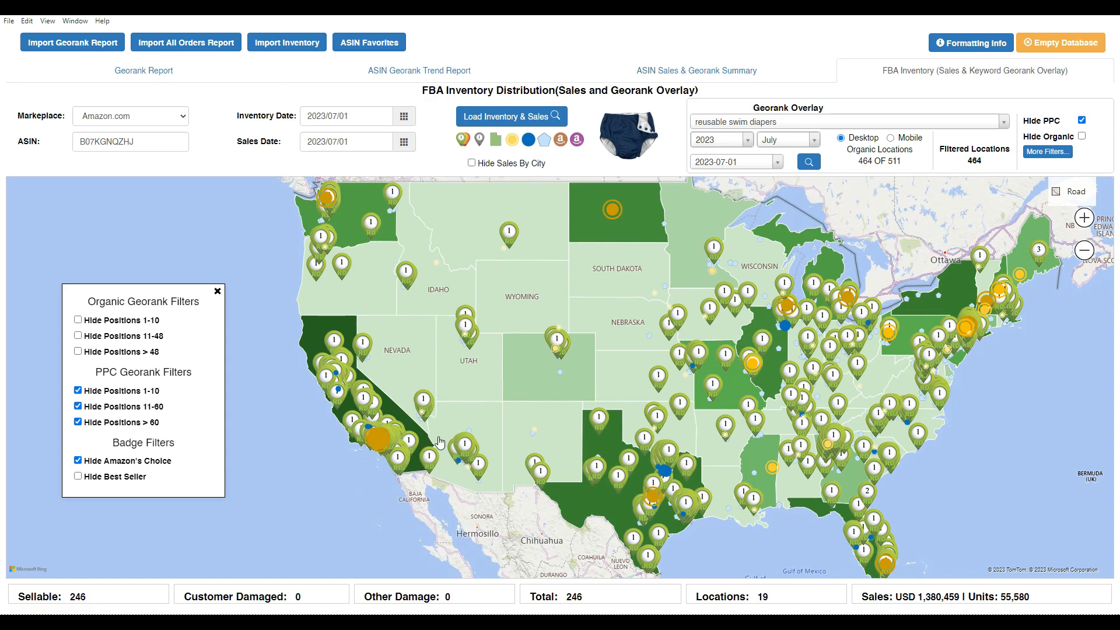
# - Insert the Beau & Belle Littles ASIN, B07929K9C1, from the favorites and load its inventory and sales
pyautogui.click(382, 45)
pyautogui.click(555, 274)
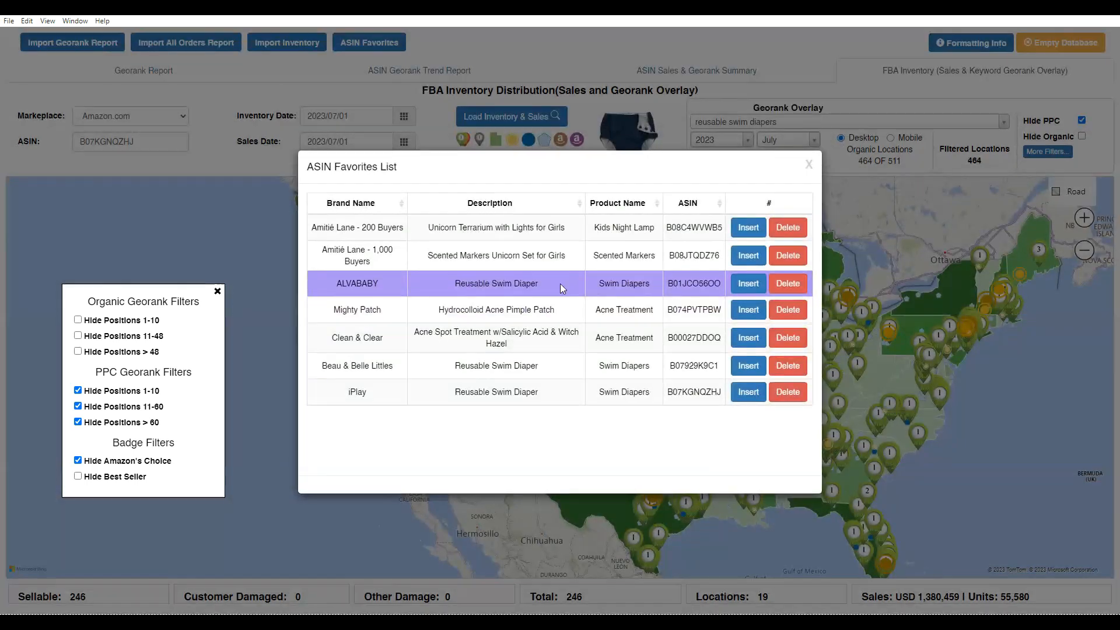
pyautogui.click(749, 366)
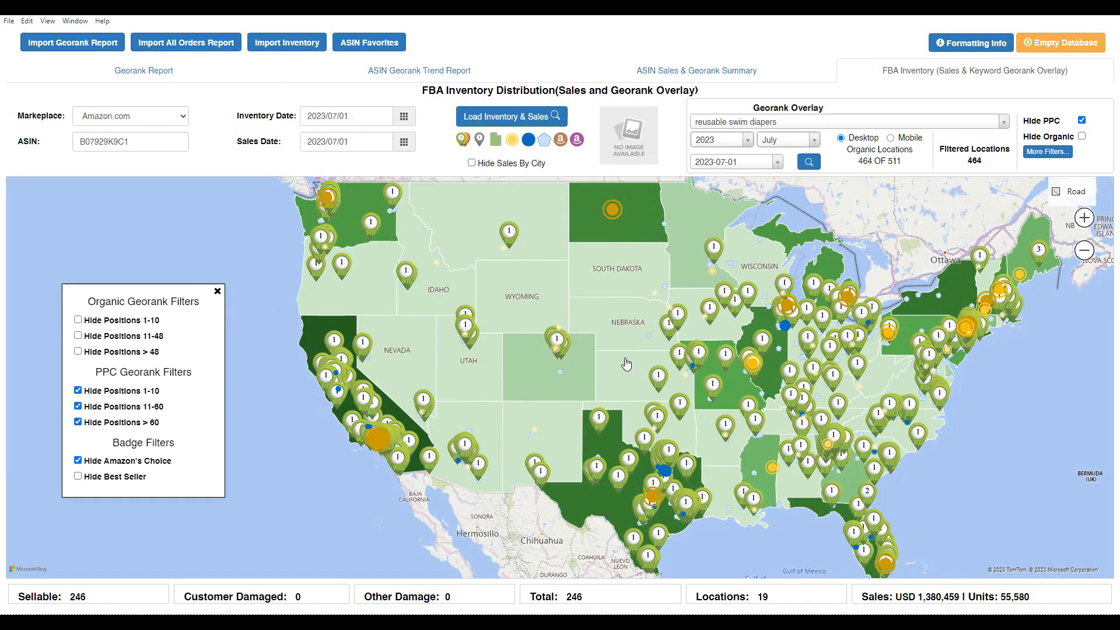
pyautogui.click(511, 116)
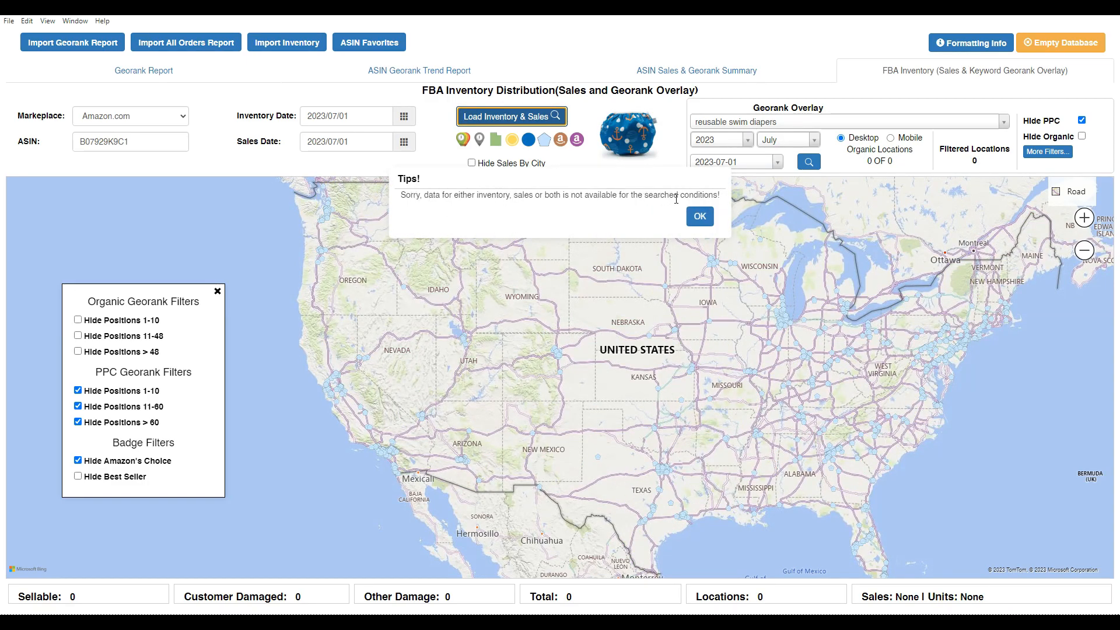
# - Dismiss the missing-data notice, set the georank overlay date to 2023-07-31, and load the keyword rankings onto the map
pyautogui.click(698, 215)
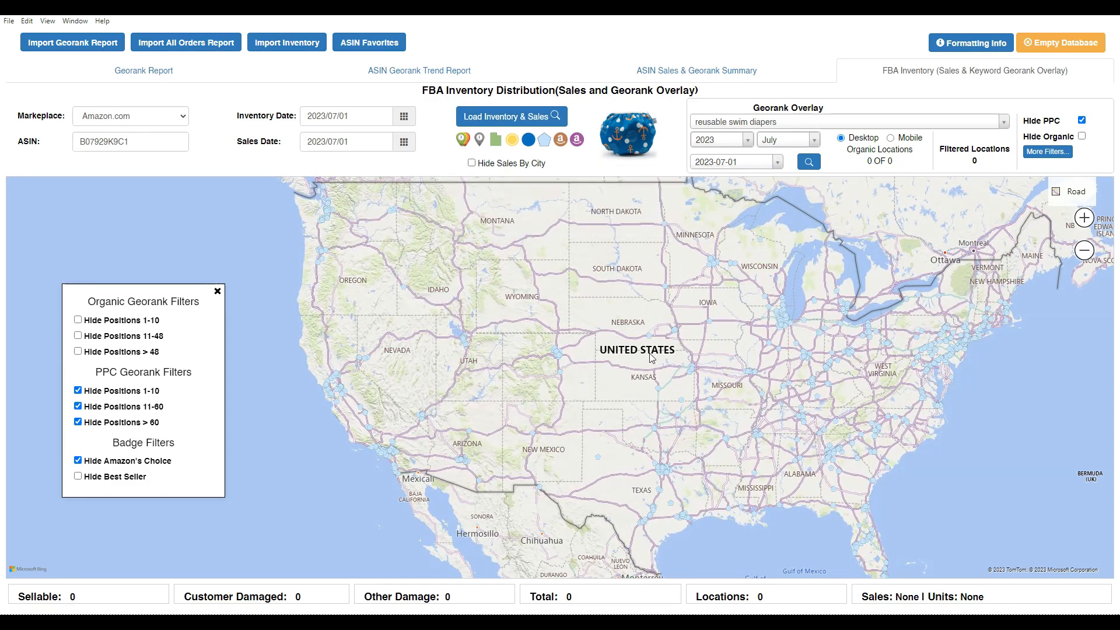
pyautogui.click(776, 162)
pyautogui.moveTo(775, 287); pyautogui.dragTo(782, 189)
pyautogui.click(718, 196)
pyautogui.click(810, 162)
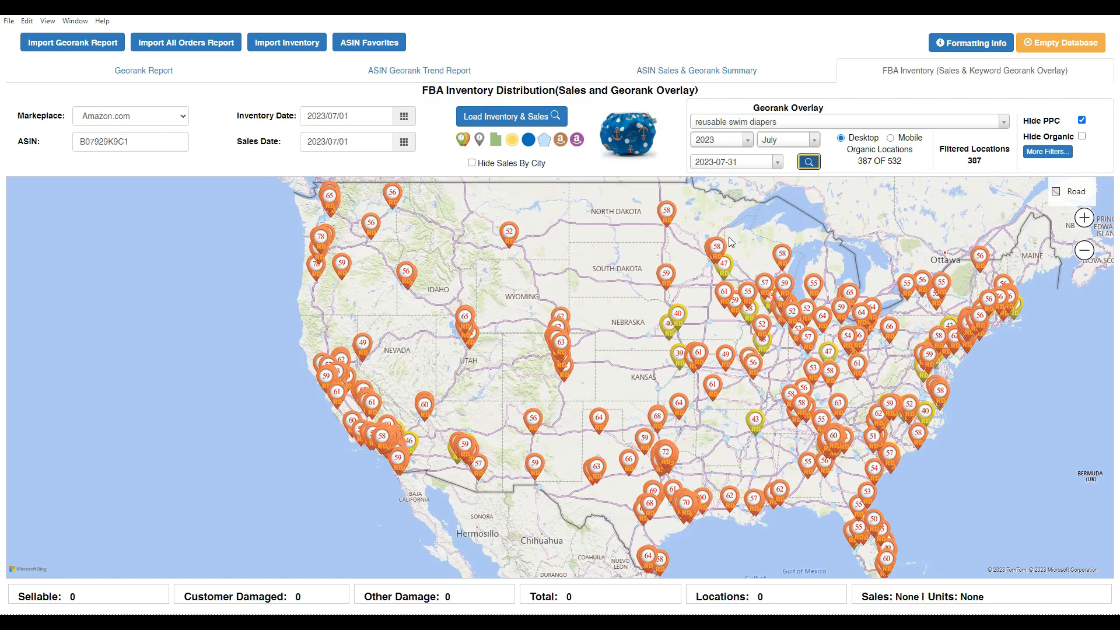
# - Hide organic georank positions > 48 in the extra filters, briefly hiding positions 11-48 as well before showing them again
pyautogui.click(1047, 152)
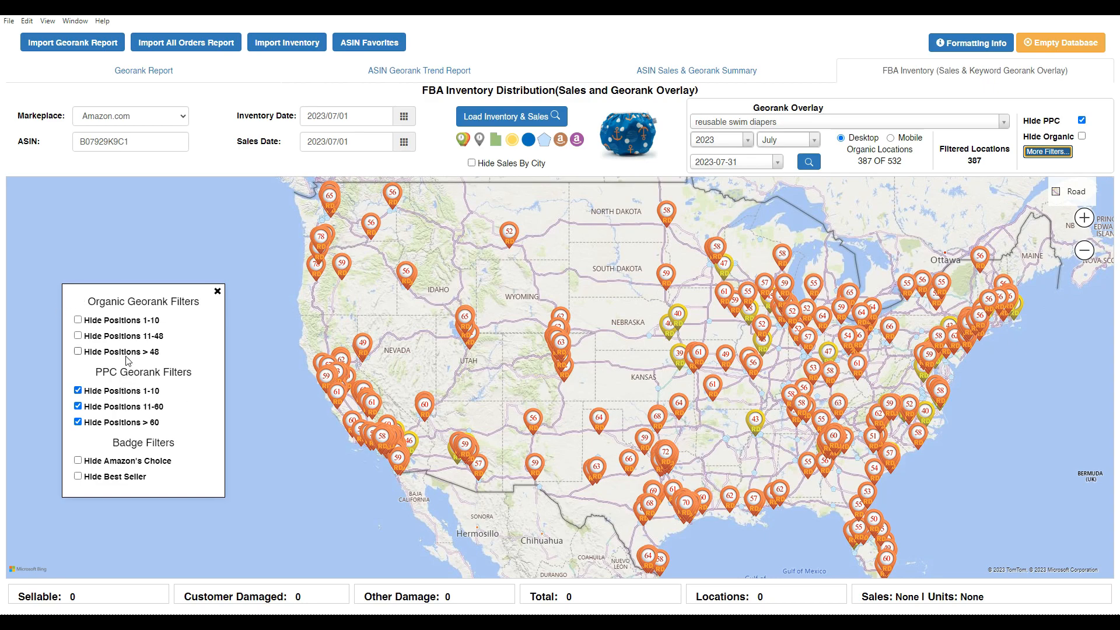
pyautogui.click(78, 352)
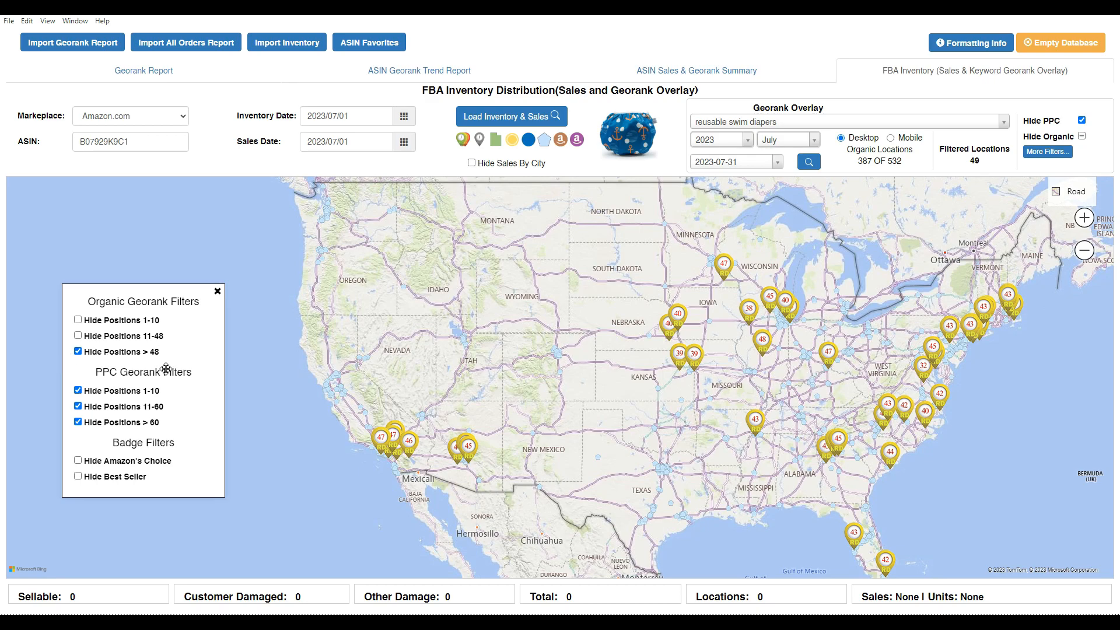
pyautogui.click(78, 336)
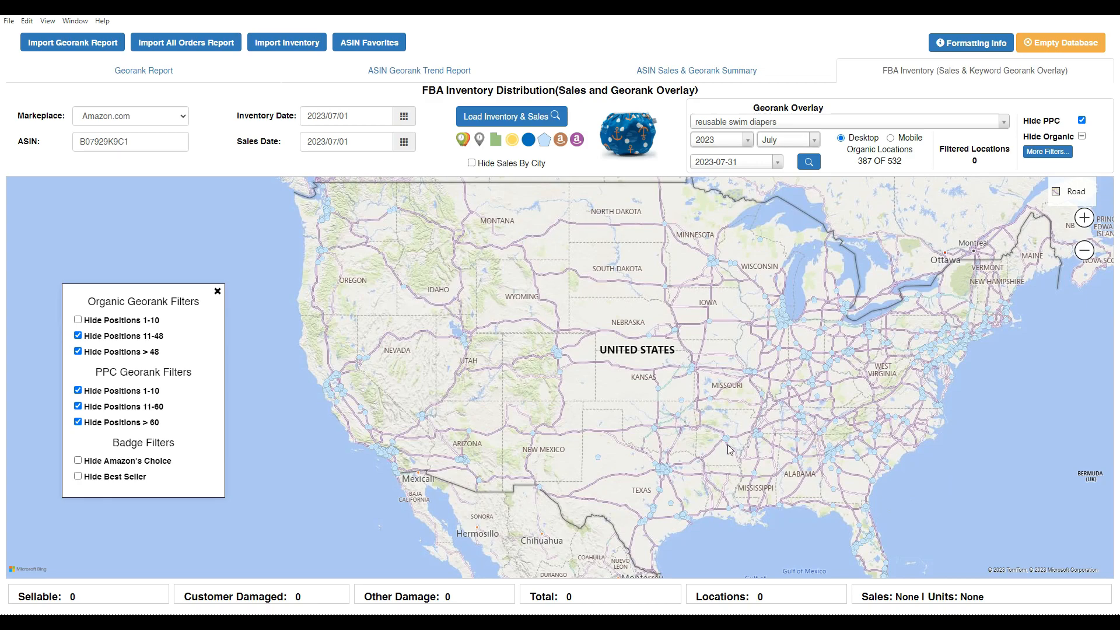
pyautogui.click(113, 337)
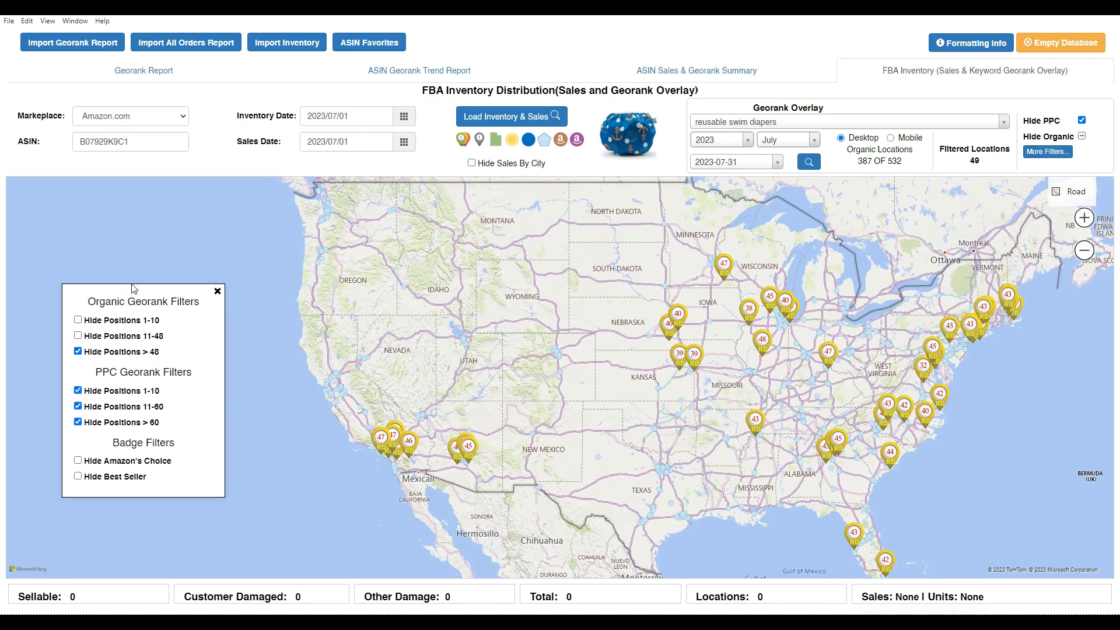
# - Switch the map from organic to PPC rankings and hide PPC positions > 60 and 11-60, leaving only positions 1-10
pyautogui.click(1083, 137)
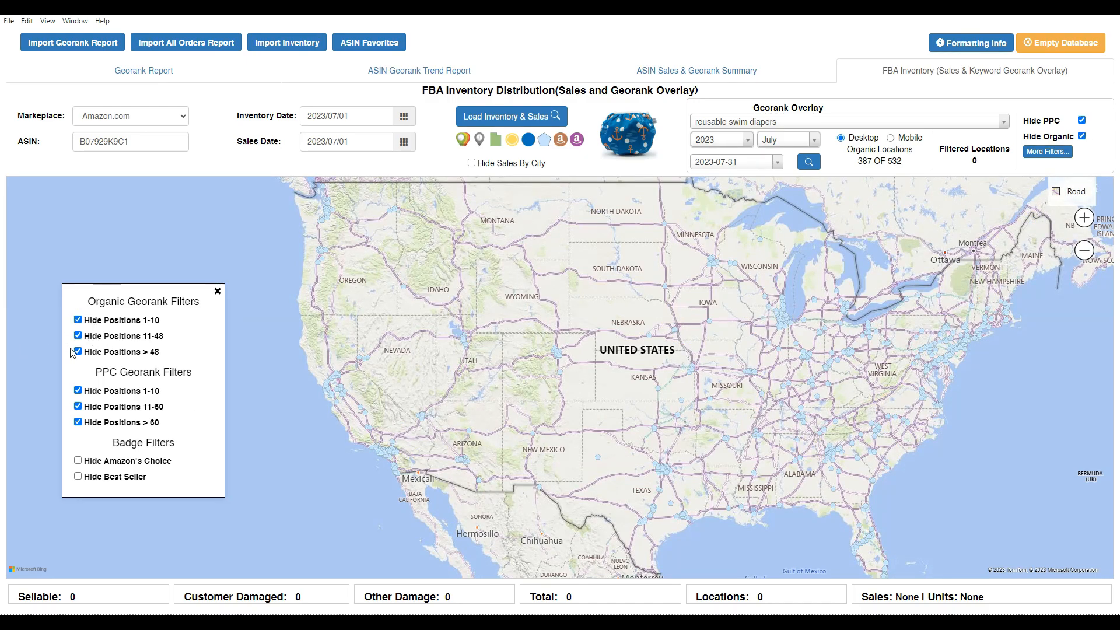
pyautogui.click(1081, 120)
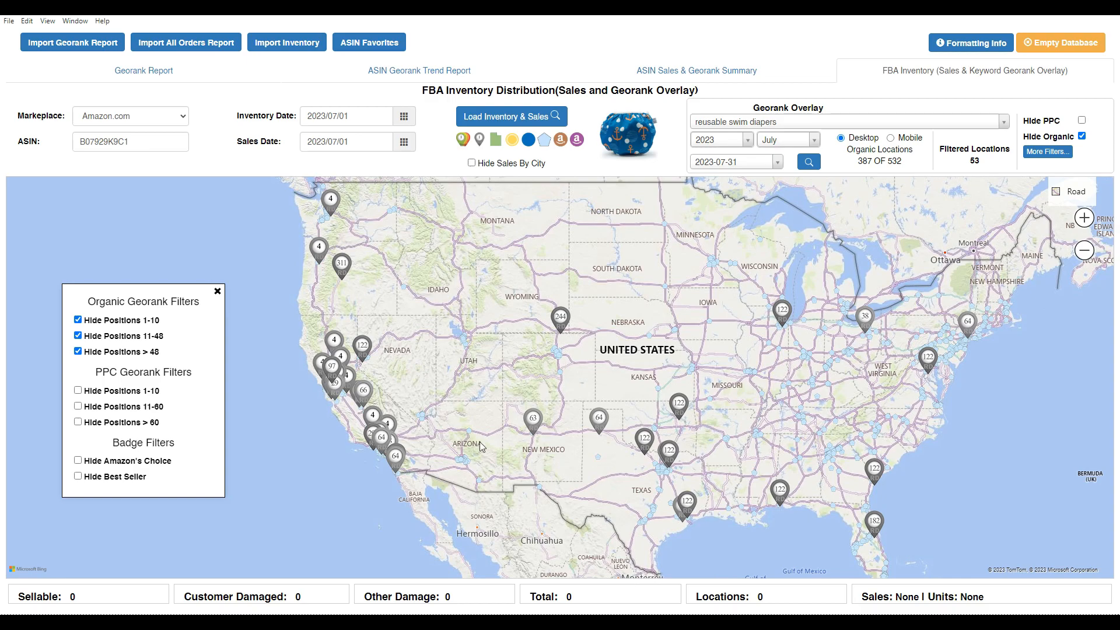
pyautogui.click(79, 423)
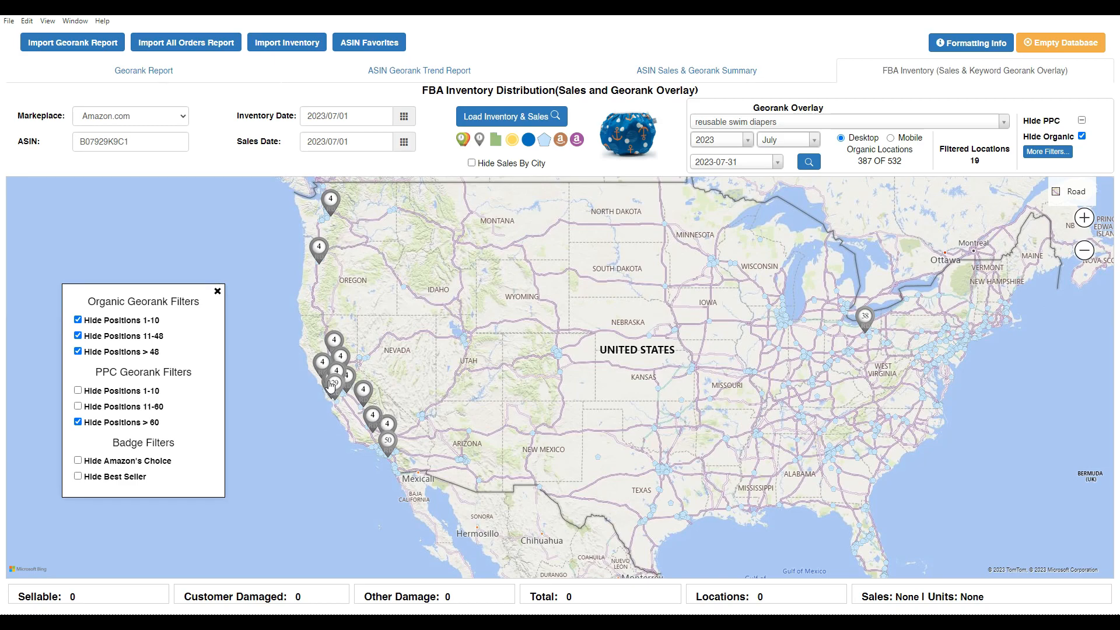
pyautogui.click(78, 407)
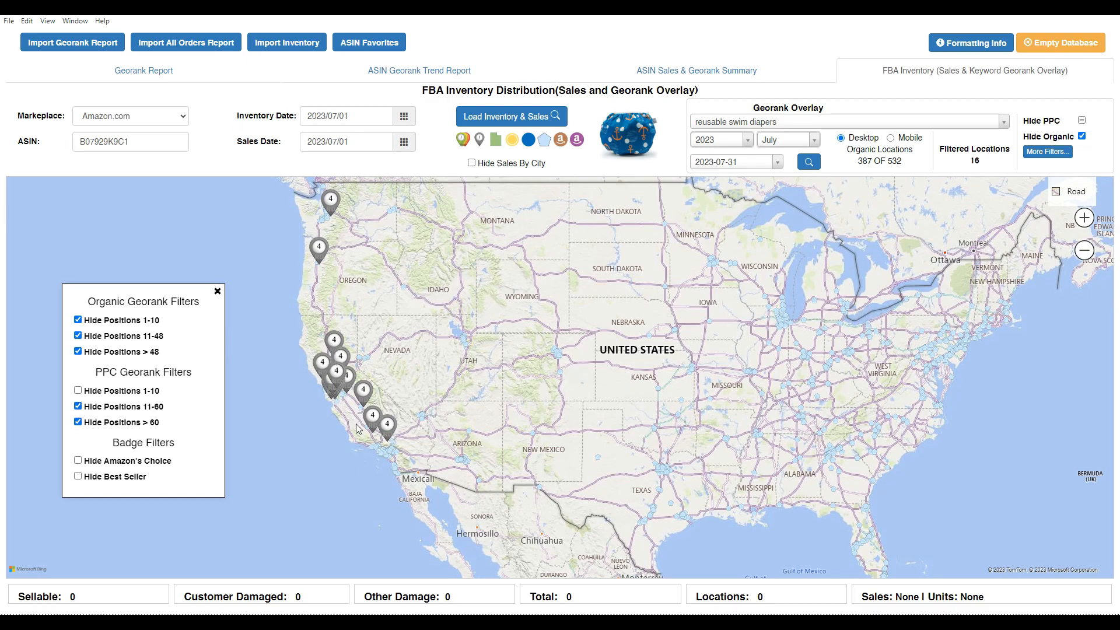
# - Inspect the top PPC locations around California, then show PPC positions 11-60 and > 60 again across the country
pyautogui.scroll(4, 321, 412)
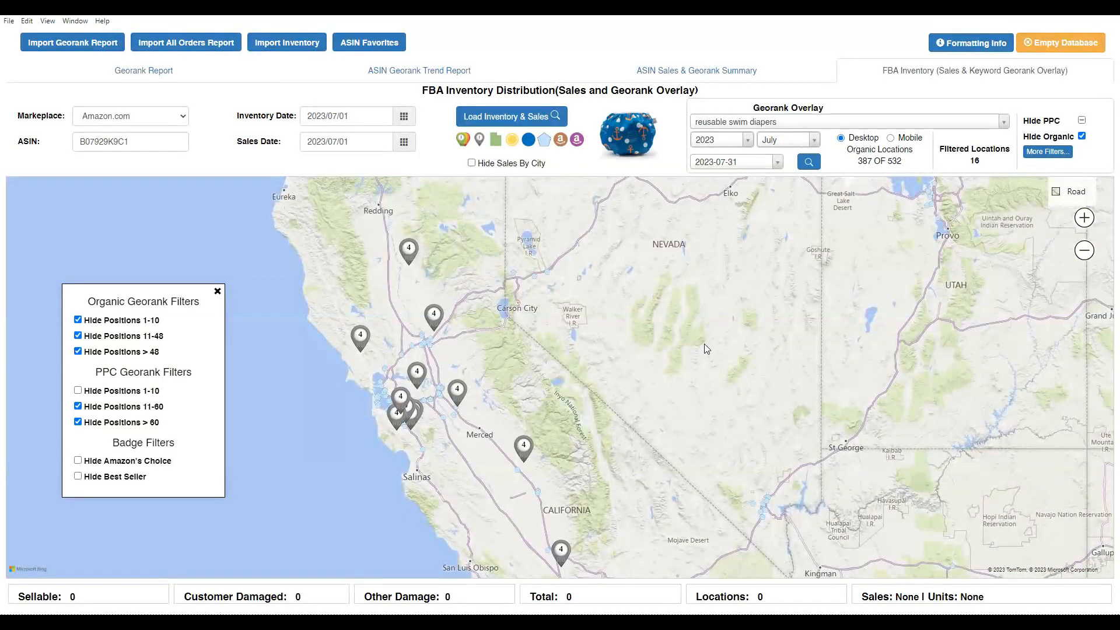
pyautogui.scroll(-4, 704, 344)
pyautogui.moveTo(704, 344); pyautogui.dragTo(458, 378)
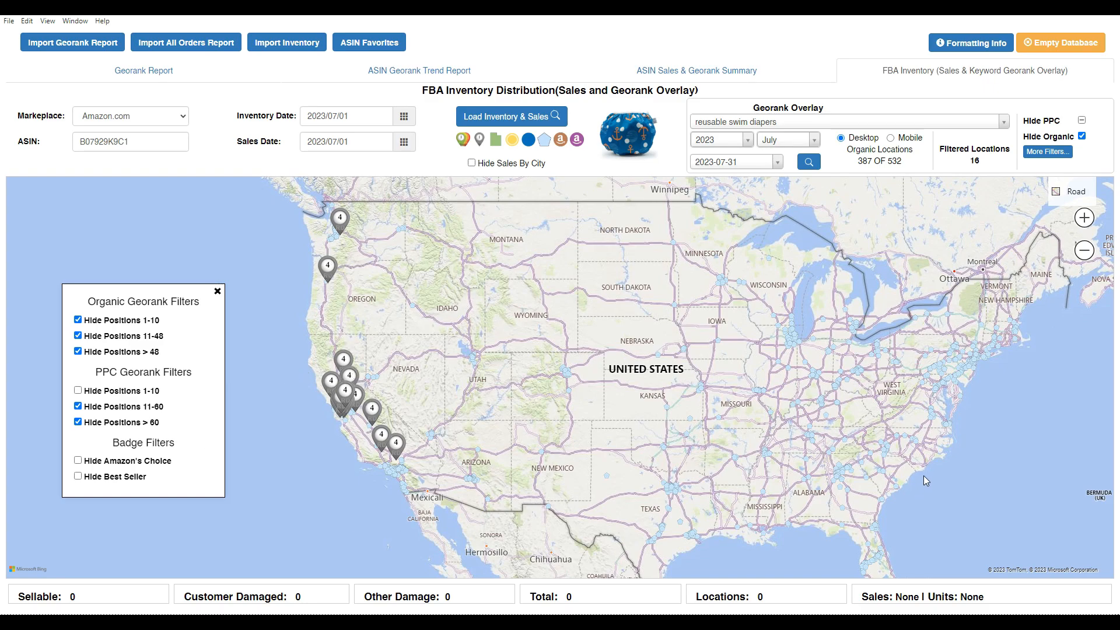
pyautogui.moveTo(710, 438); pyautogui.dragTo(707, 427)
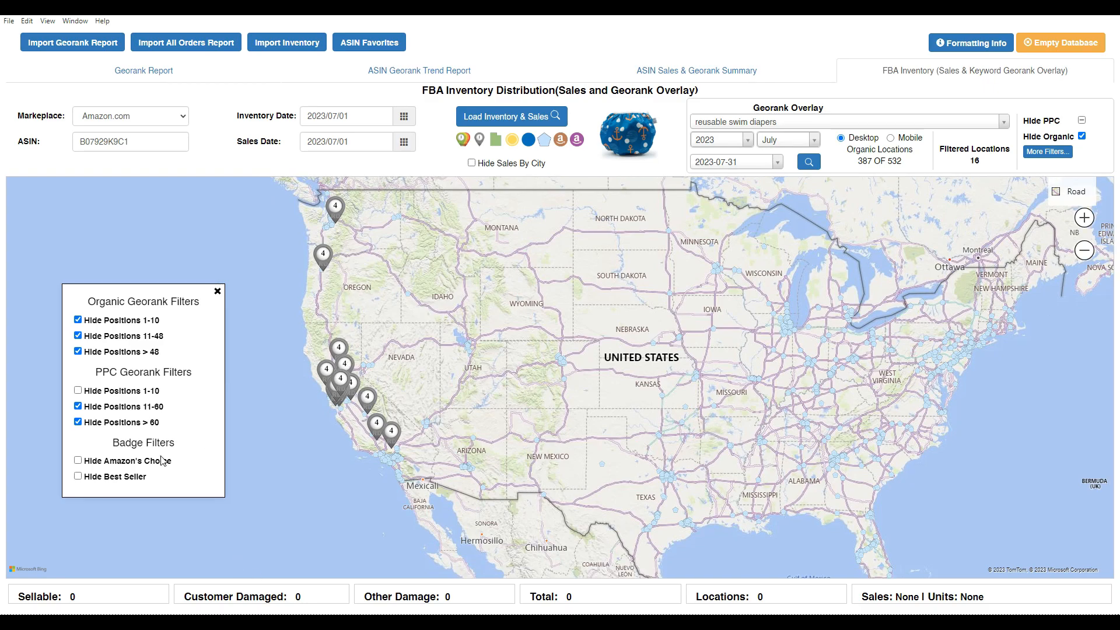
pyautogui.click(79, 407)
pyautogui.click(78, 422)
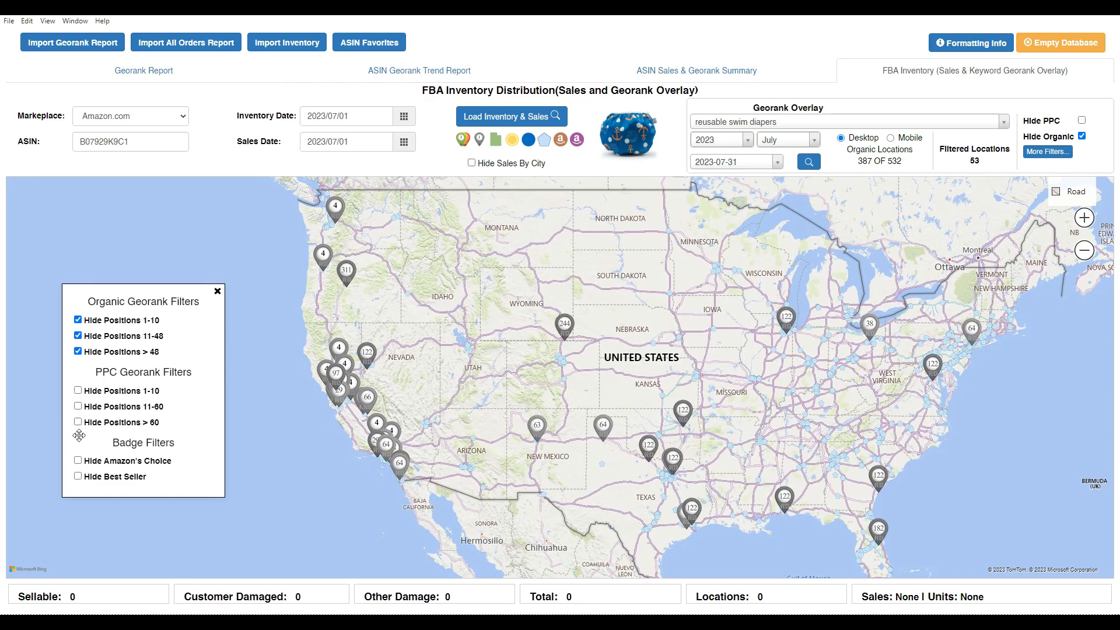
# - Switch the map back to organic rankings, hide organic positions > 48, and highlight the filtered locations count
pyautogui.click(1081, 120)
pyautogui.click(1082, 136)
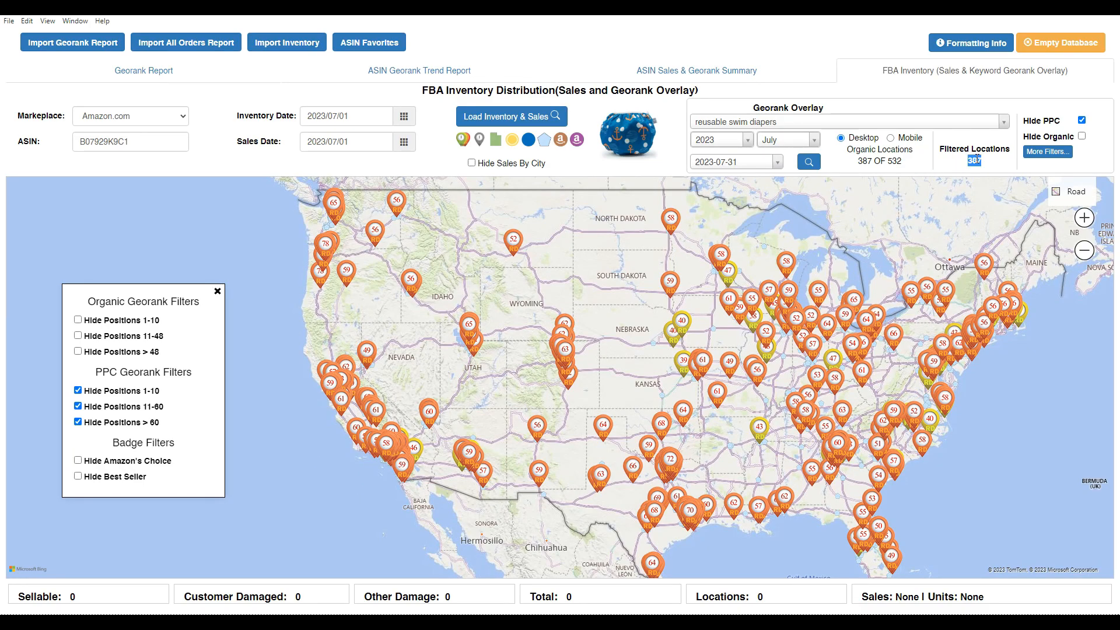
pyautogui.click(998, 166)
pyautogui.doubleClick(975, 160)
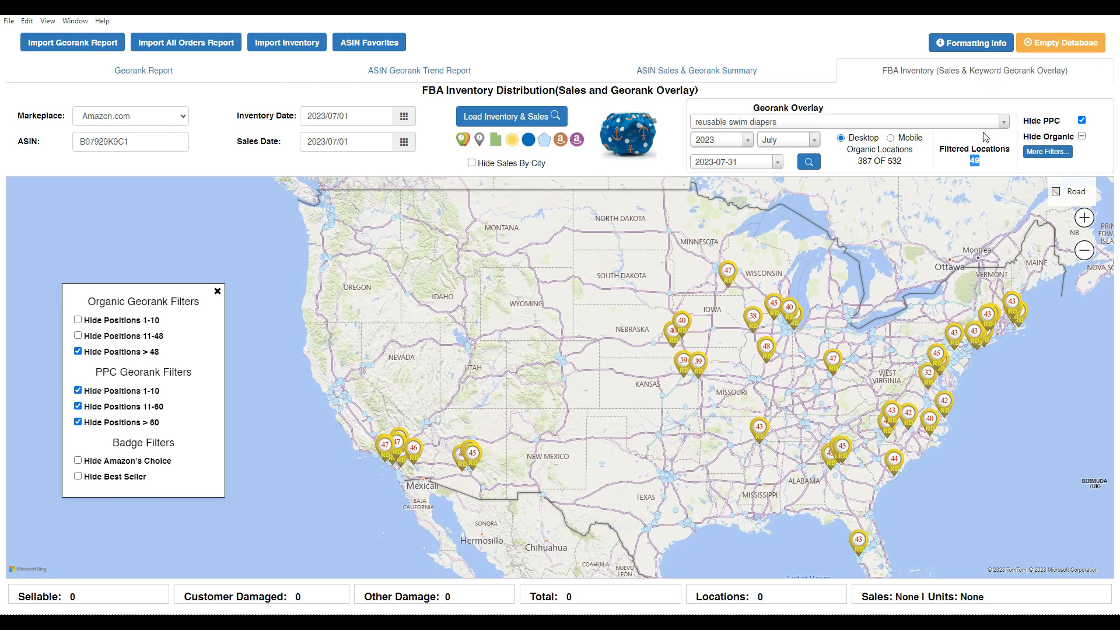
# - Hide all organic rankings, show only PPC positions 1-10 by hiding 11-60 and > 60, and highlight the filtered locations count
pyautogui.click(1082, 136)
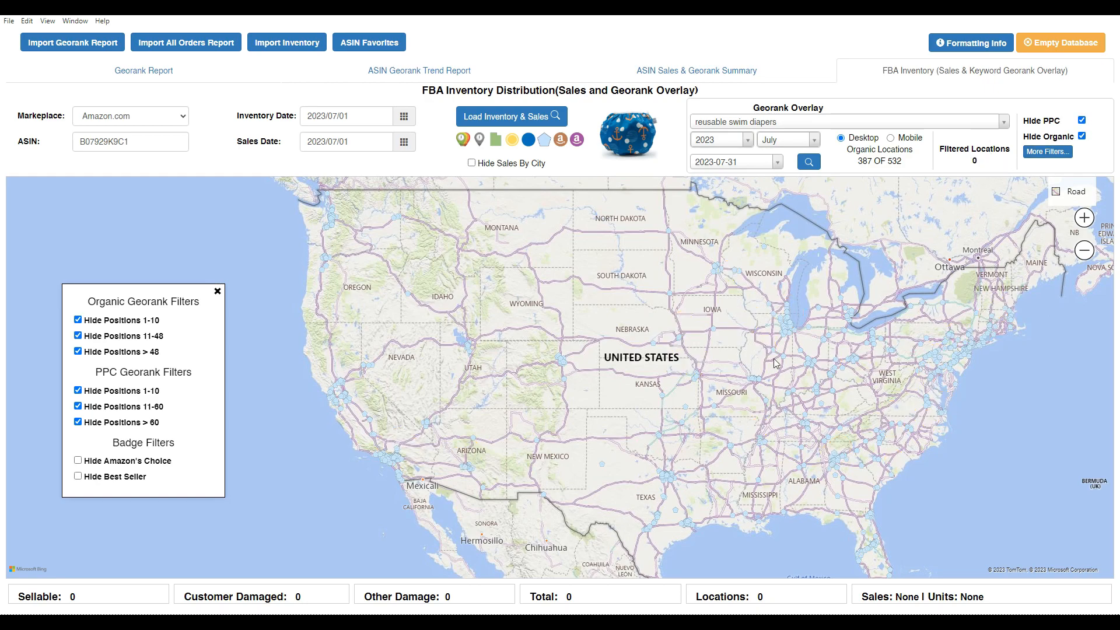
pyautogui.click(1082, 121)
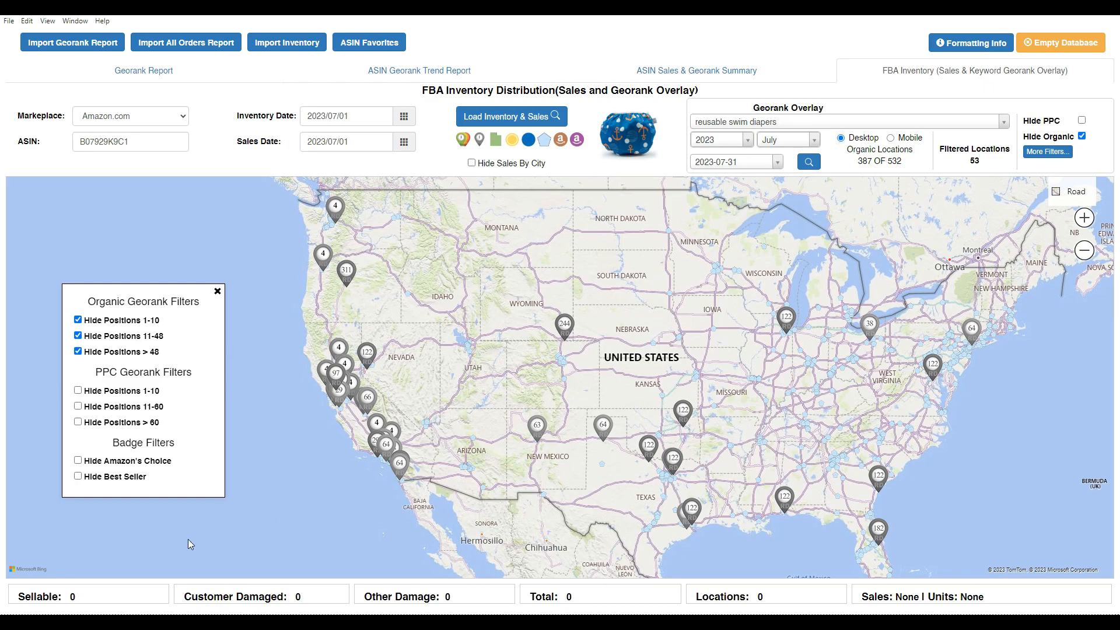
pyautogui.click(78, 407)
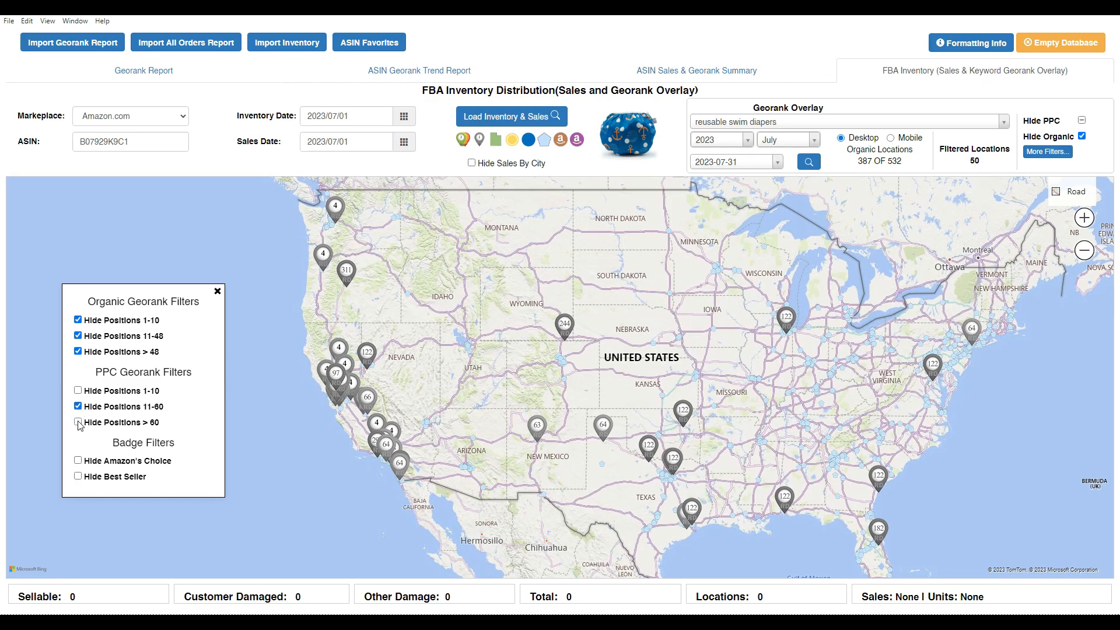
pyautogui.click(80, 421)
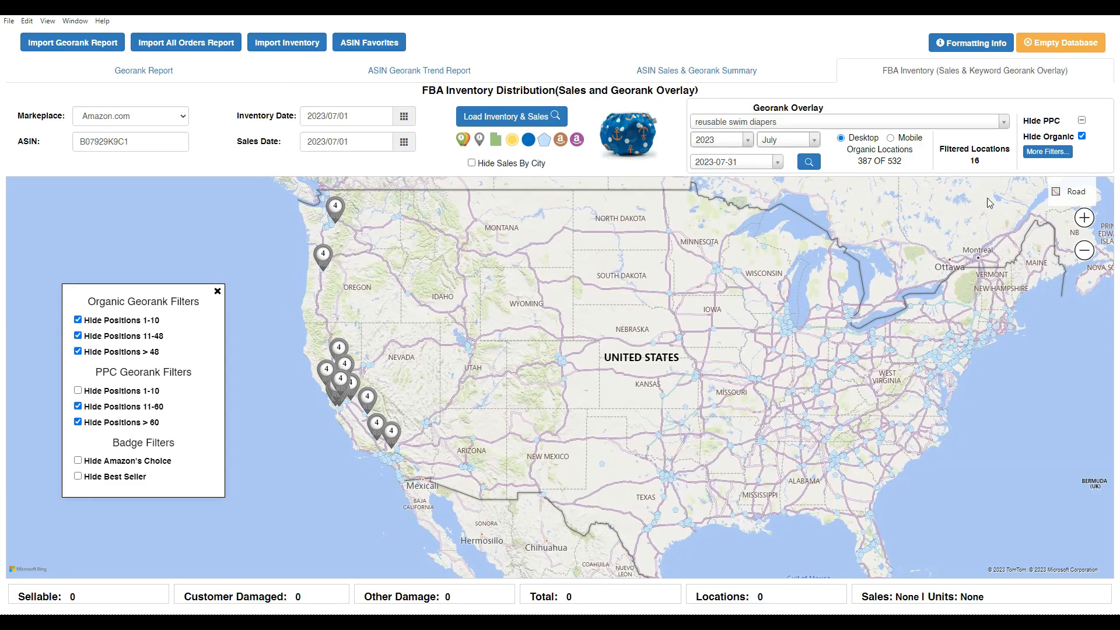
pyautogui.moveTo(970, 166); pyautogui.dragTo(983, 164)
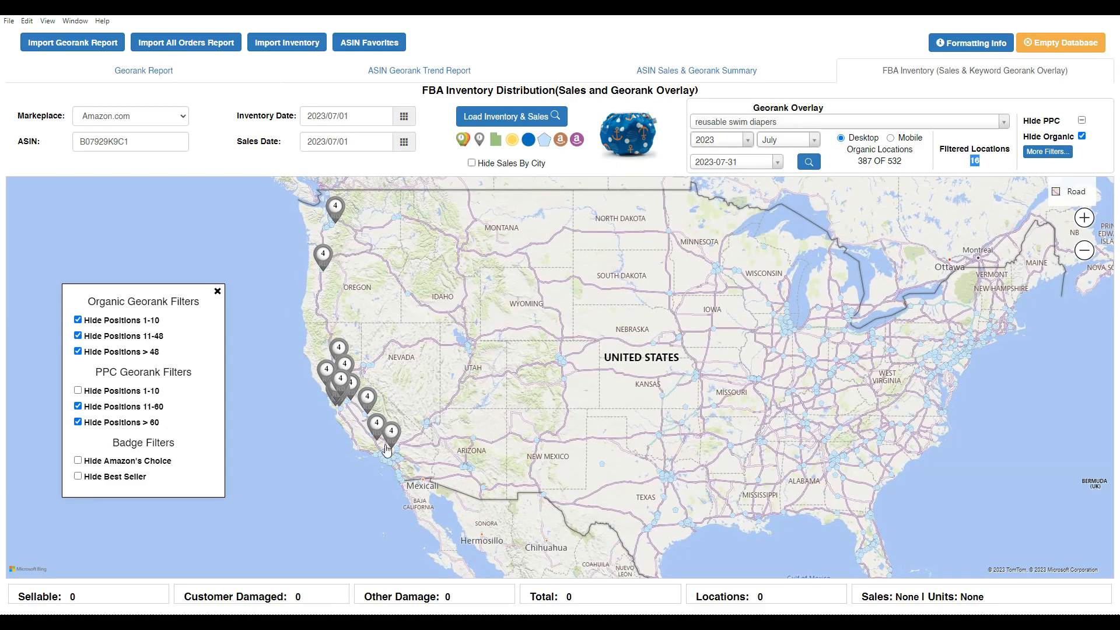